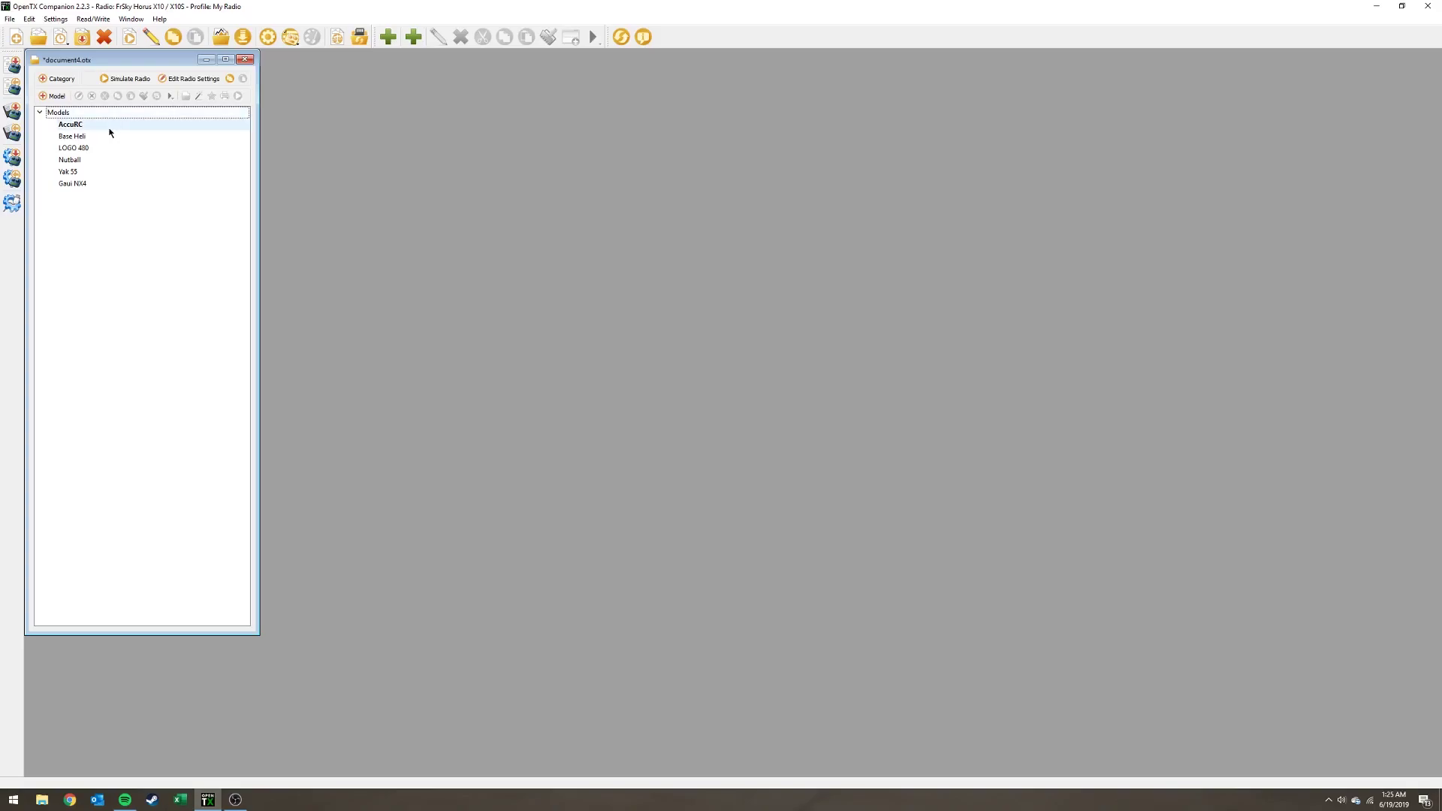
# Open the AccuRC model's mixes and duplicate the CH4 mix line.
pyautogui.click(109, 126)
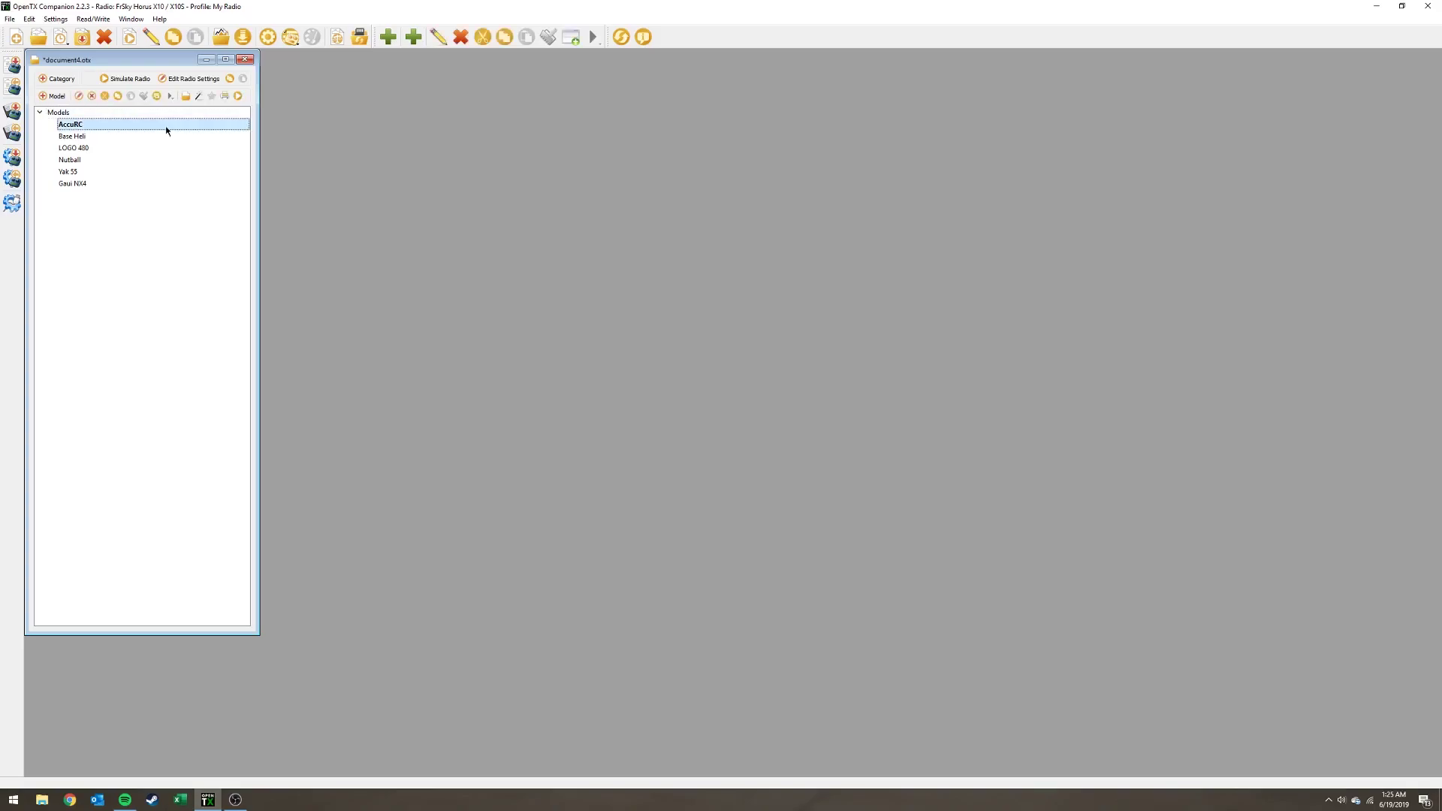
pyautogui.doubleClick(83, 125)
pyautogui.click(471, 189)
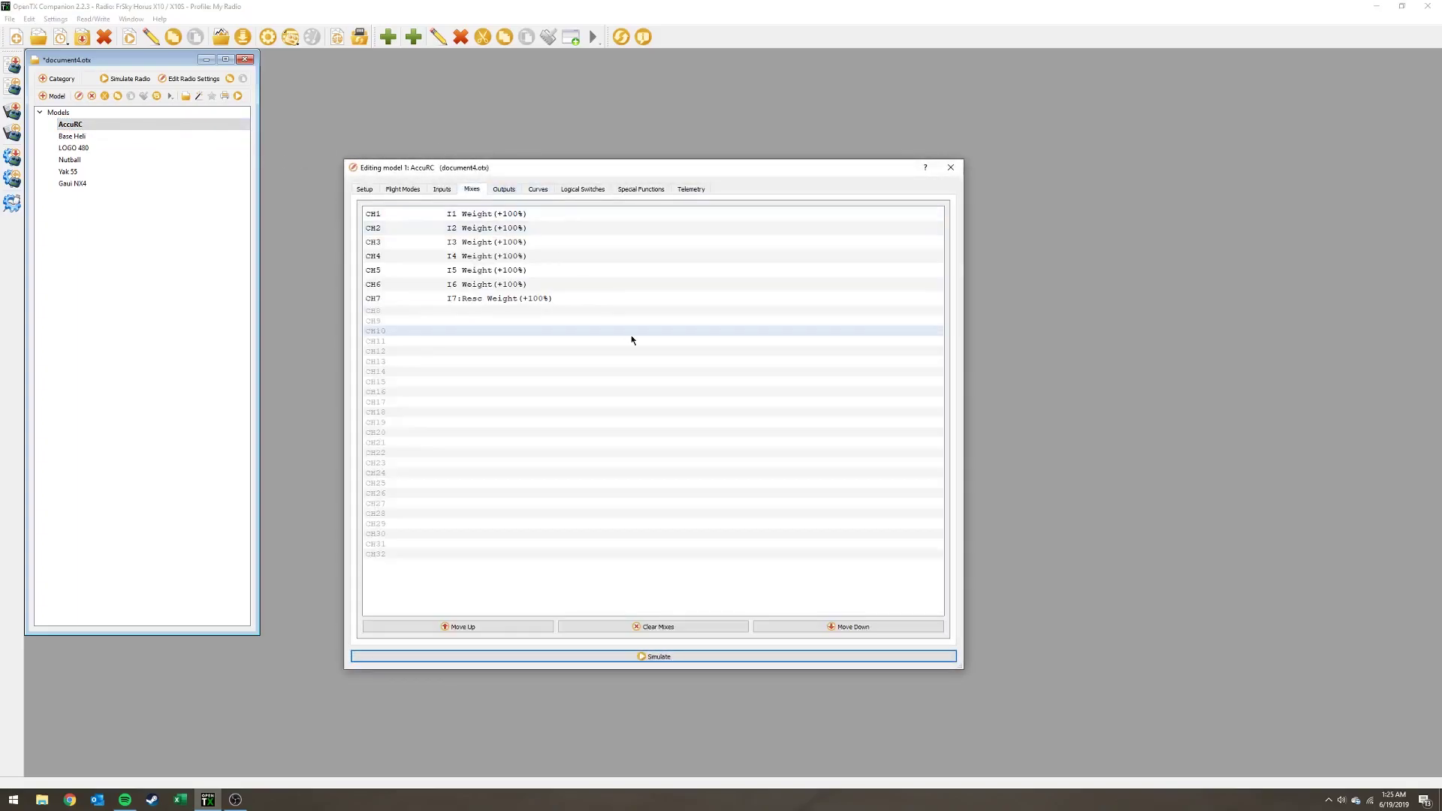
pyautogui.click(382, 259)
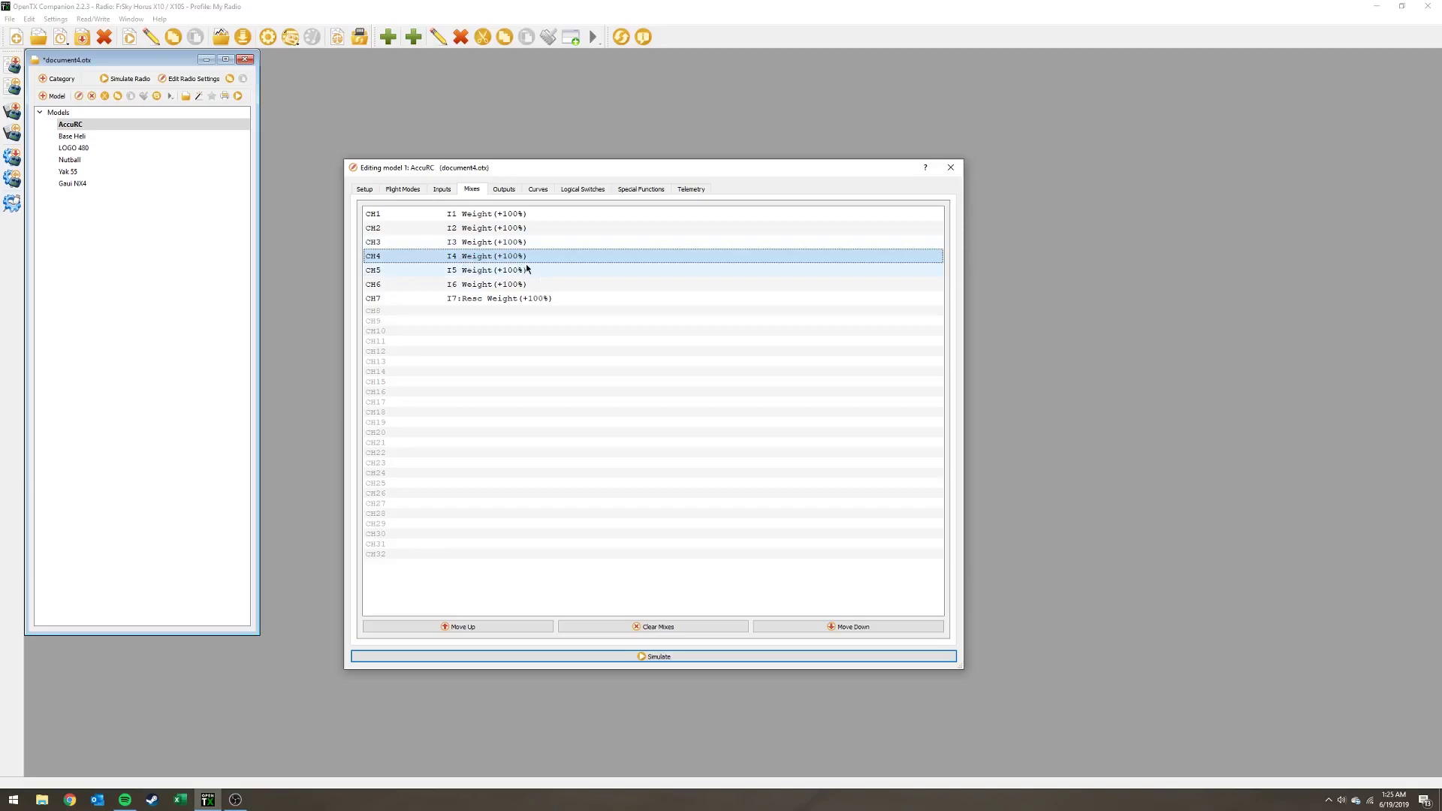
pyautogui.rightClick(486, 257)
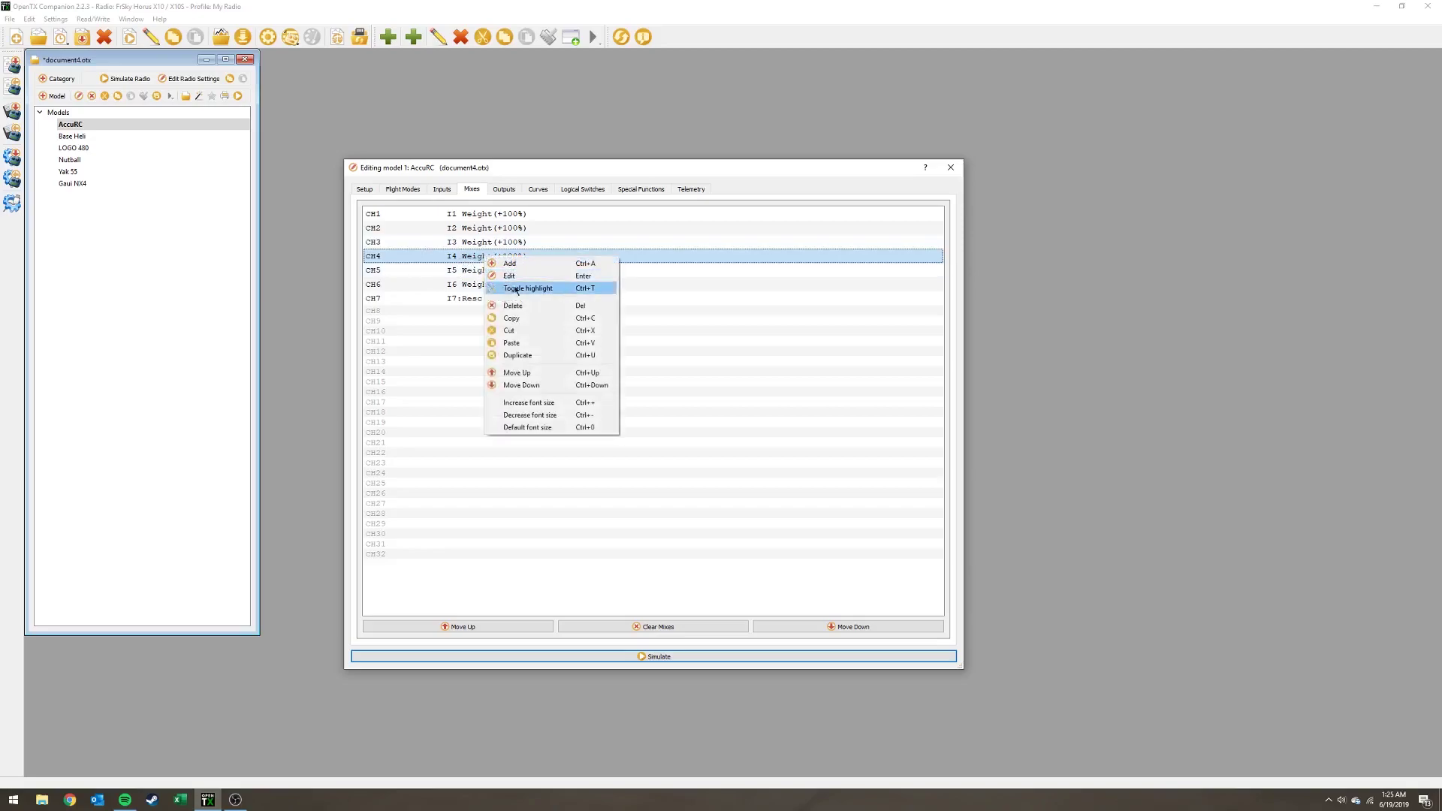
pyautogui.click(518, 355)
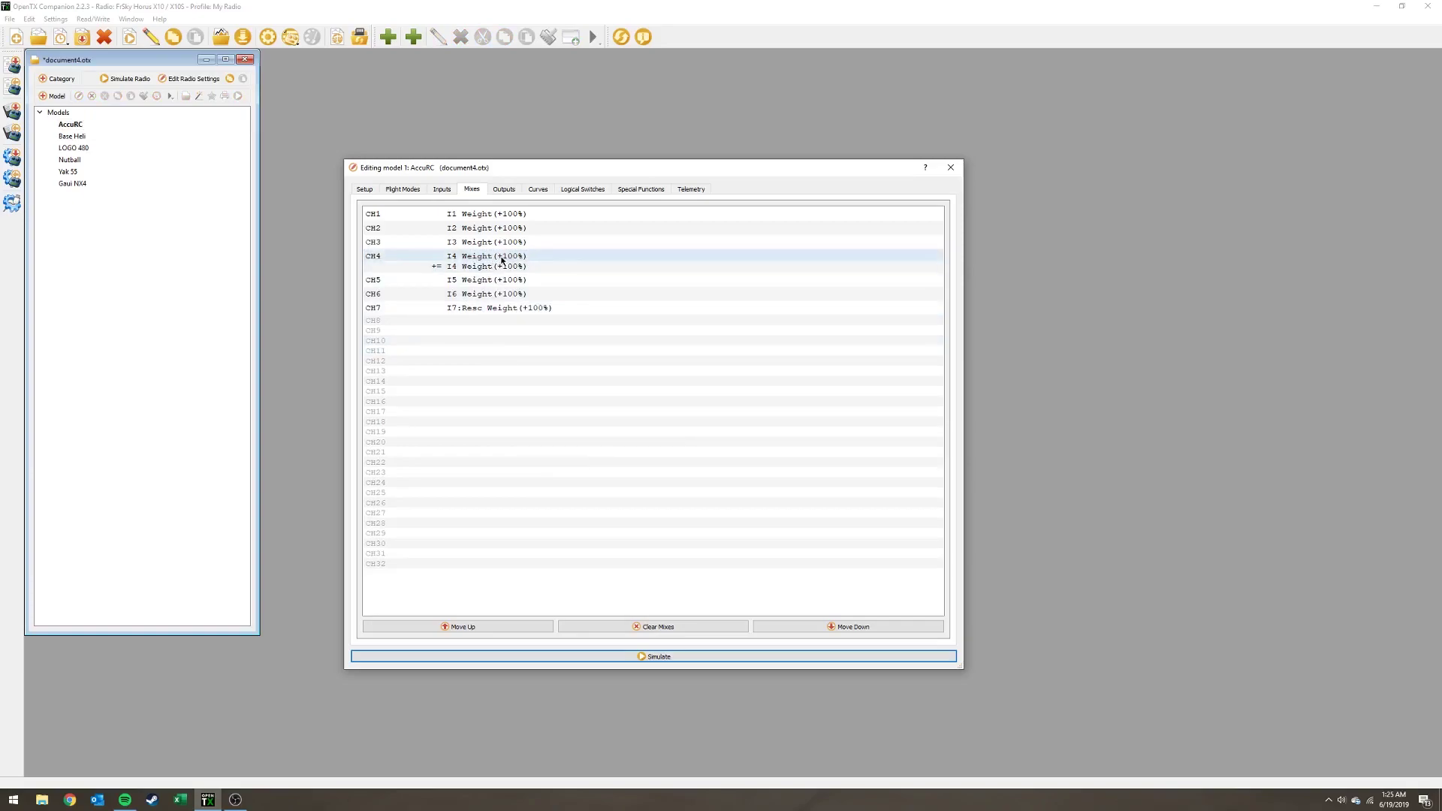
# Edit the duplicated CH4 mix line and set its source to S2.
pyautogui.click(432, 269)
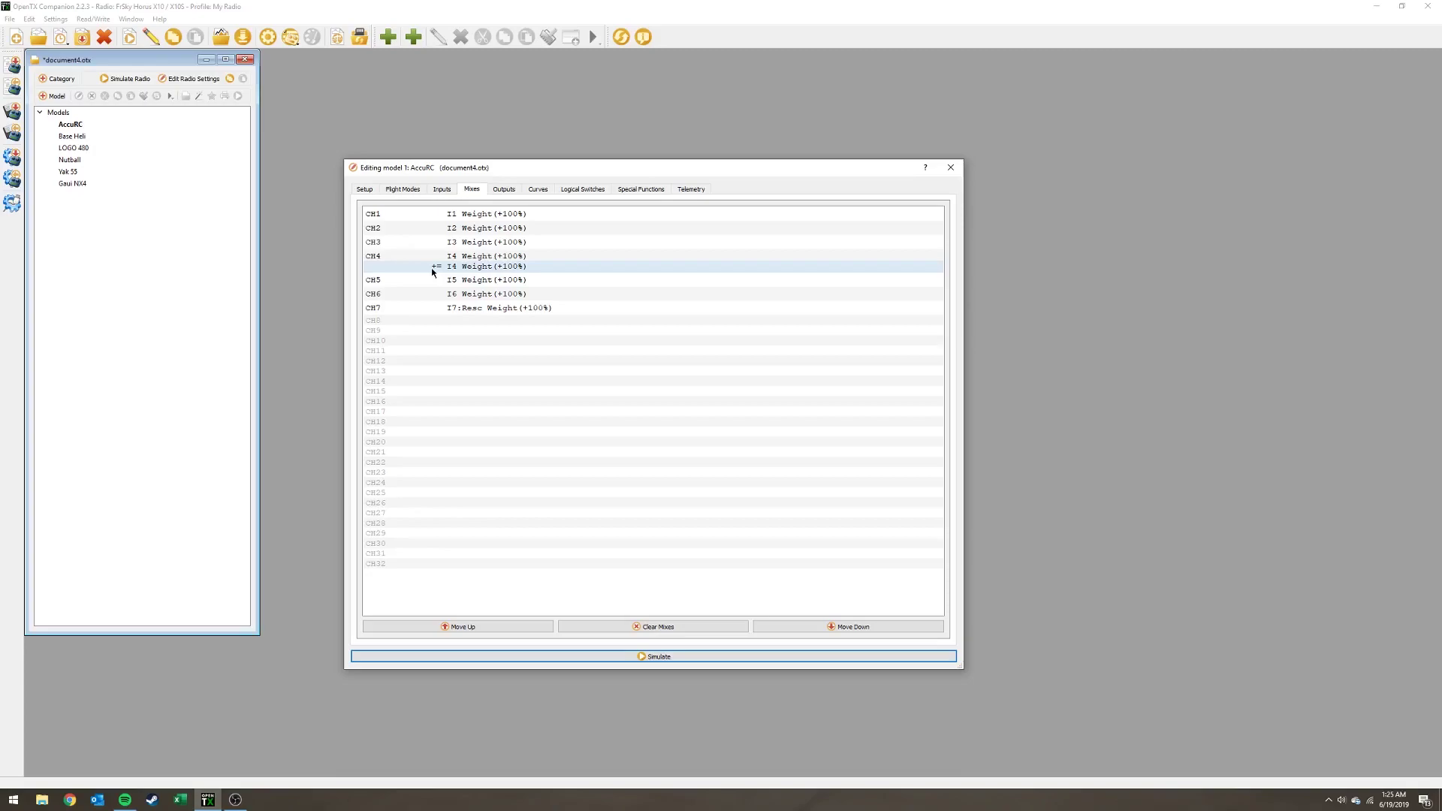
pyautogui.click(440, 269)
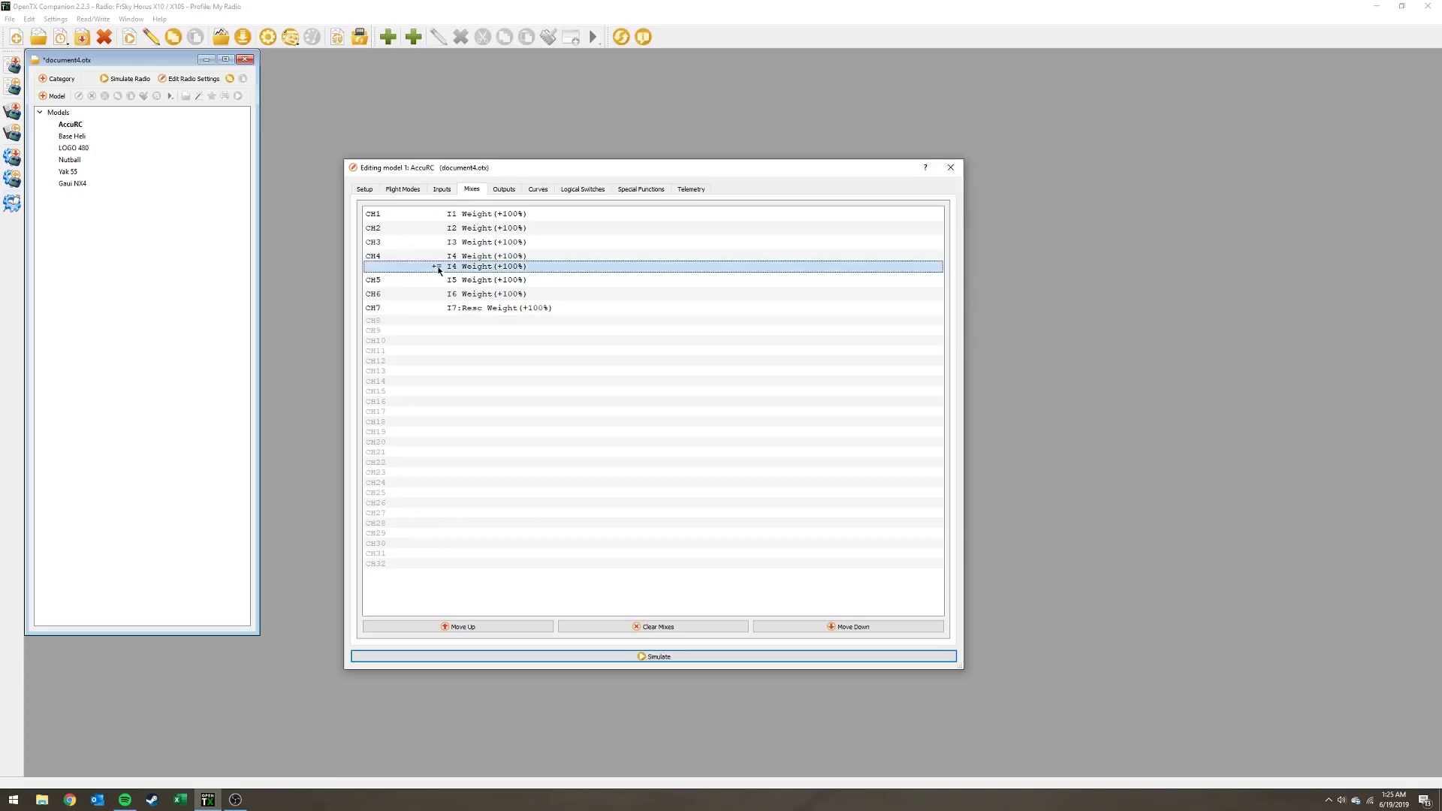
pyautogui.doubleClick(479, 268)
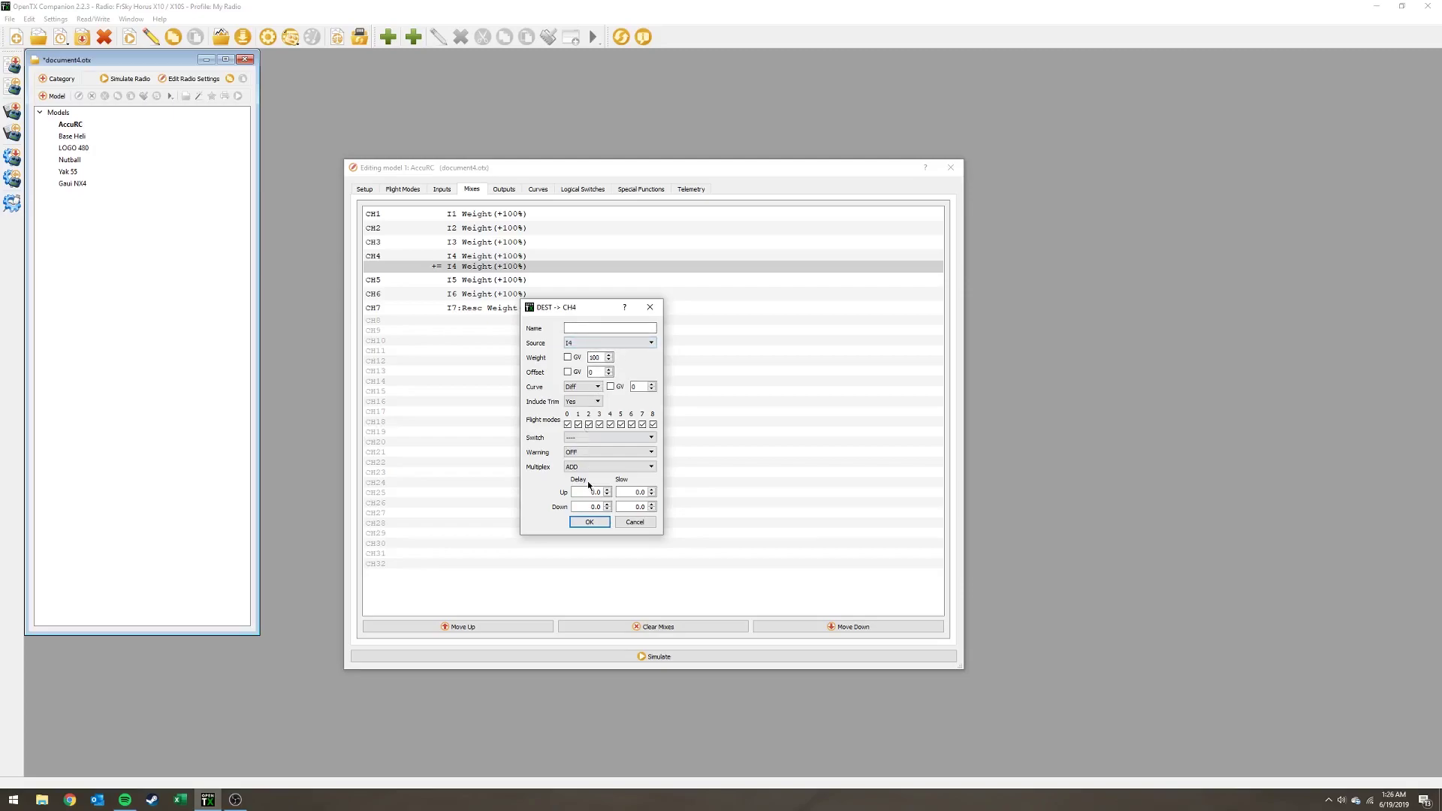
pyautogui.click(630, 345)
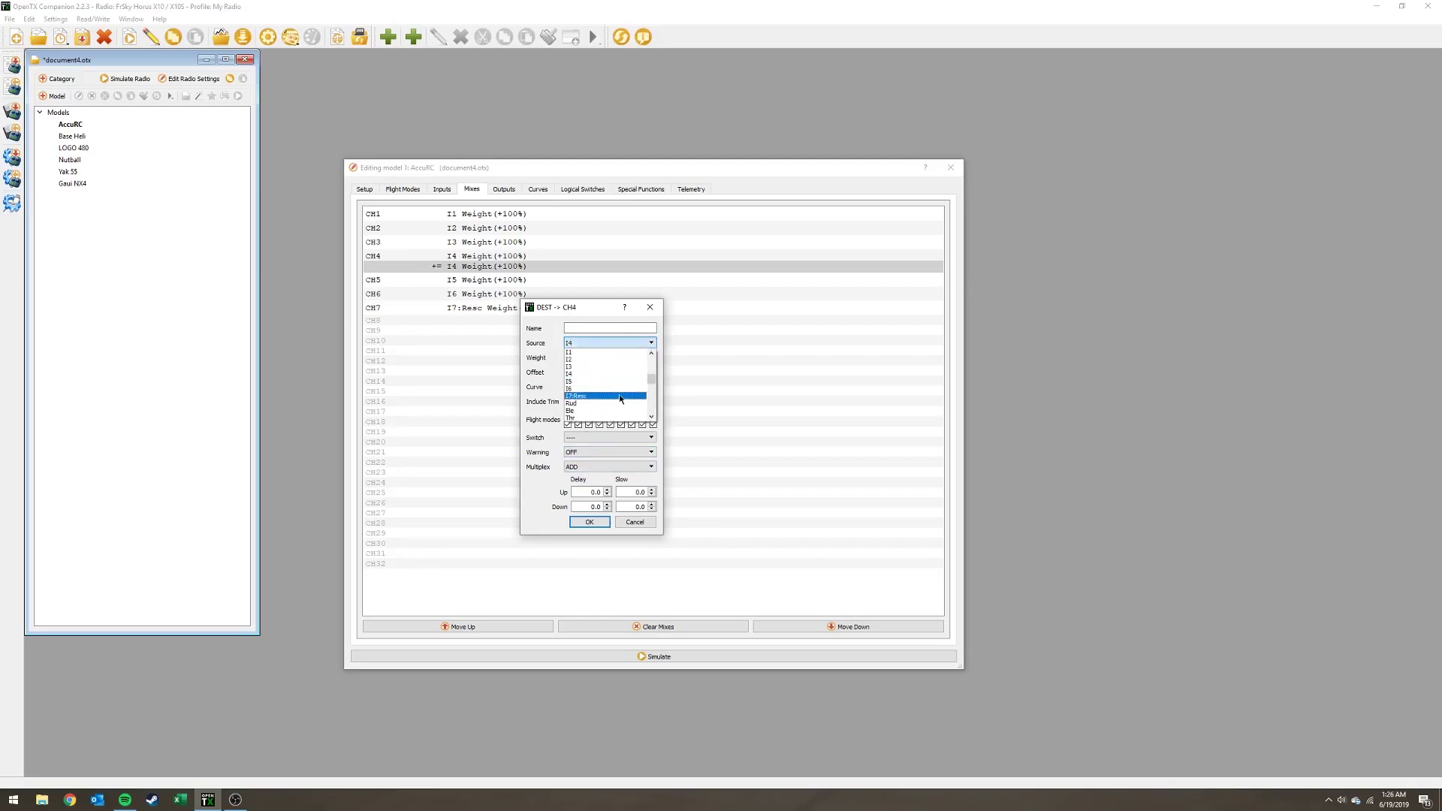
pyautogui.scroll(-3, 621, 398)
pyautogui.click(592, 381)
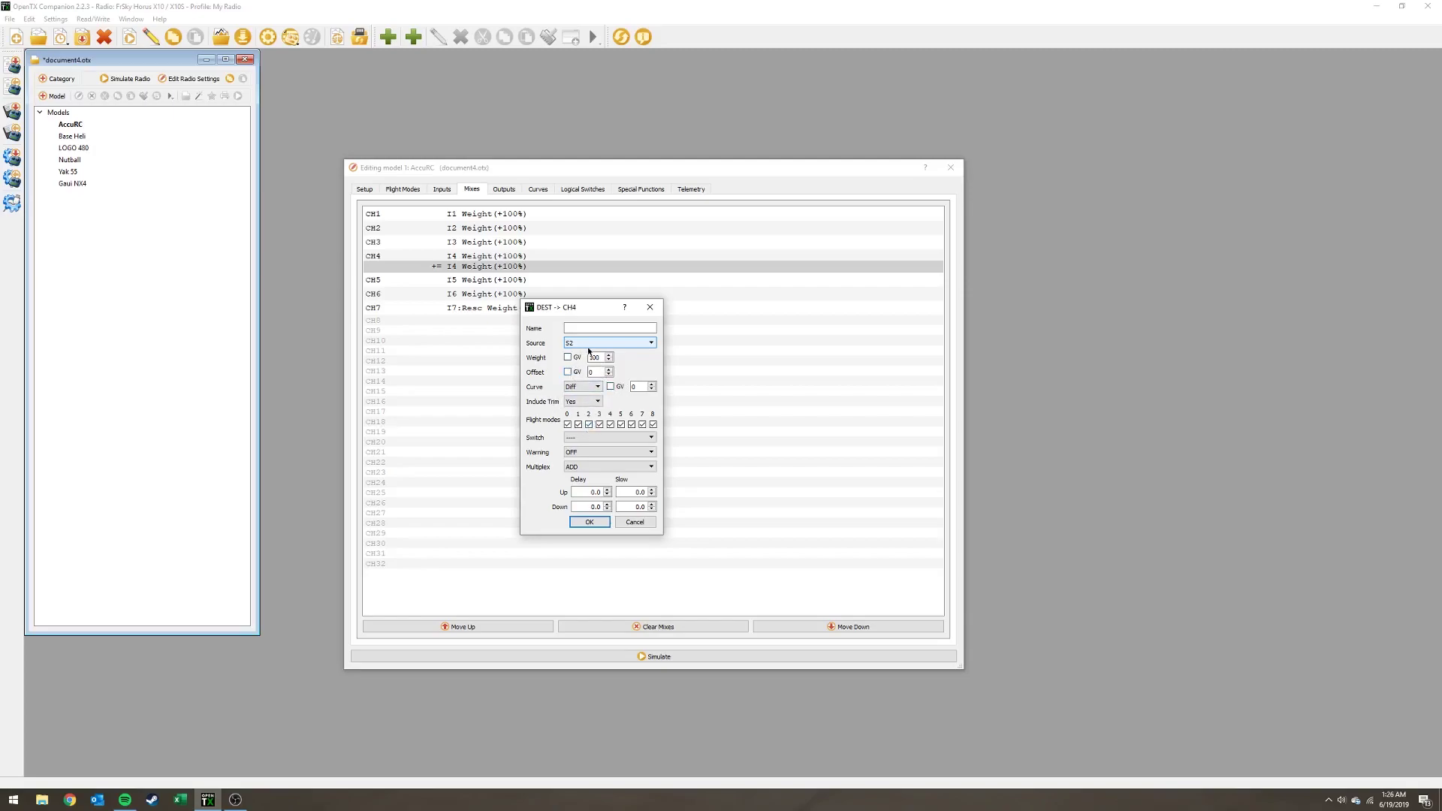
# Set the switch of the S2 mix line to SD↓.
pyautogui.click(586, 438)
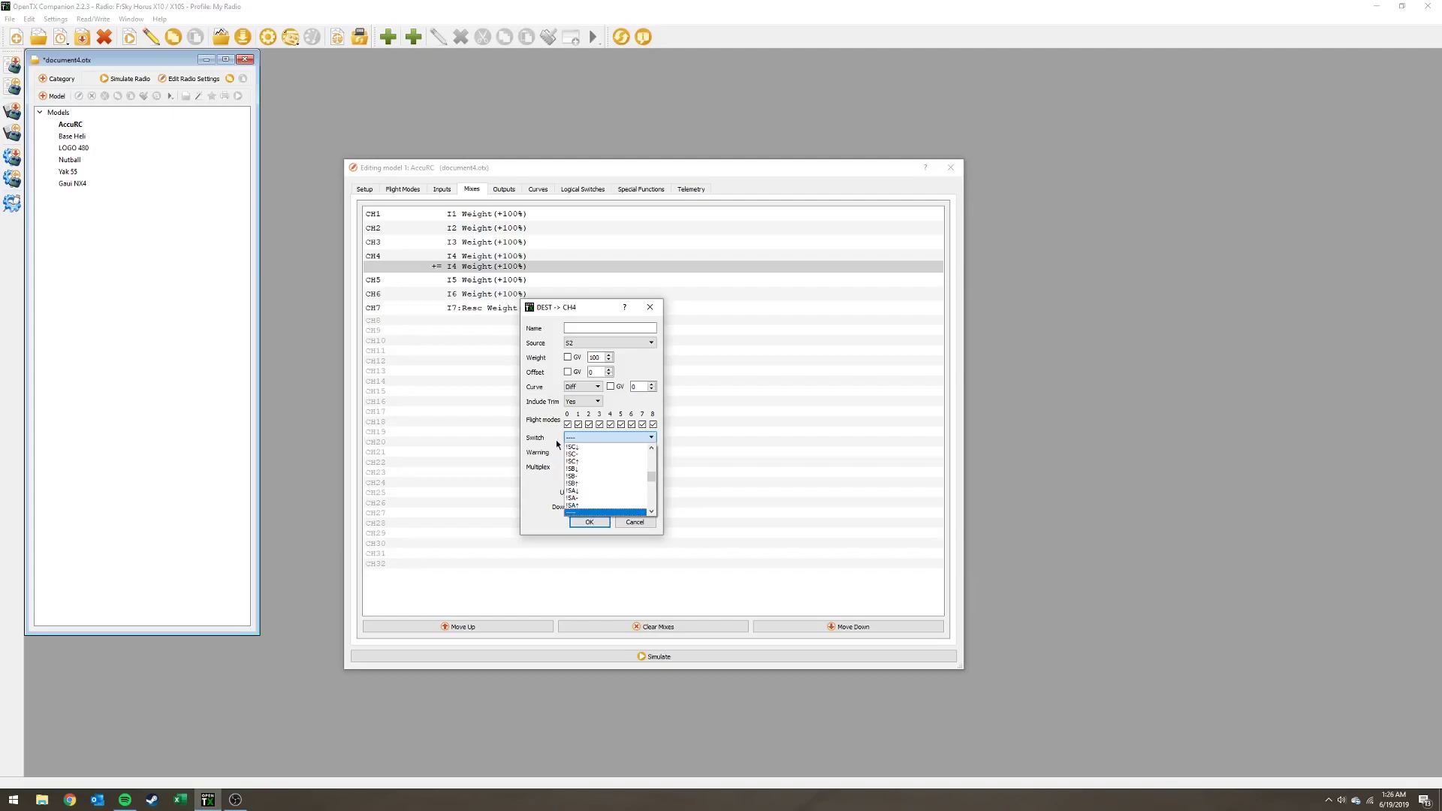
pyautogui.click(554, 441)
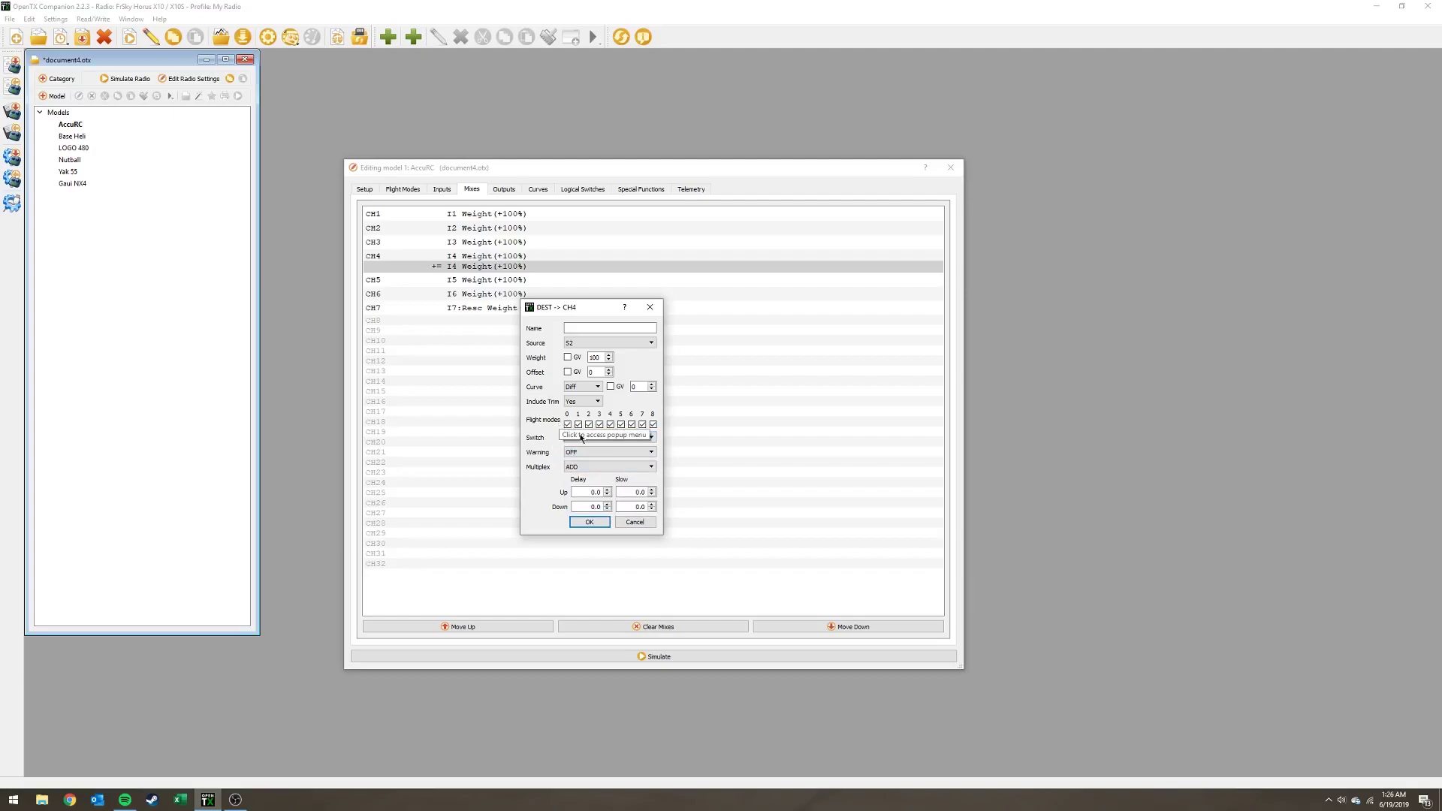
pyautogui.click(580, 438)
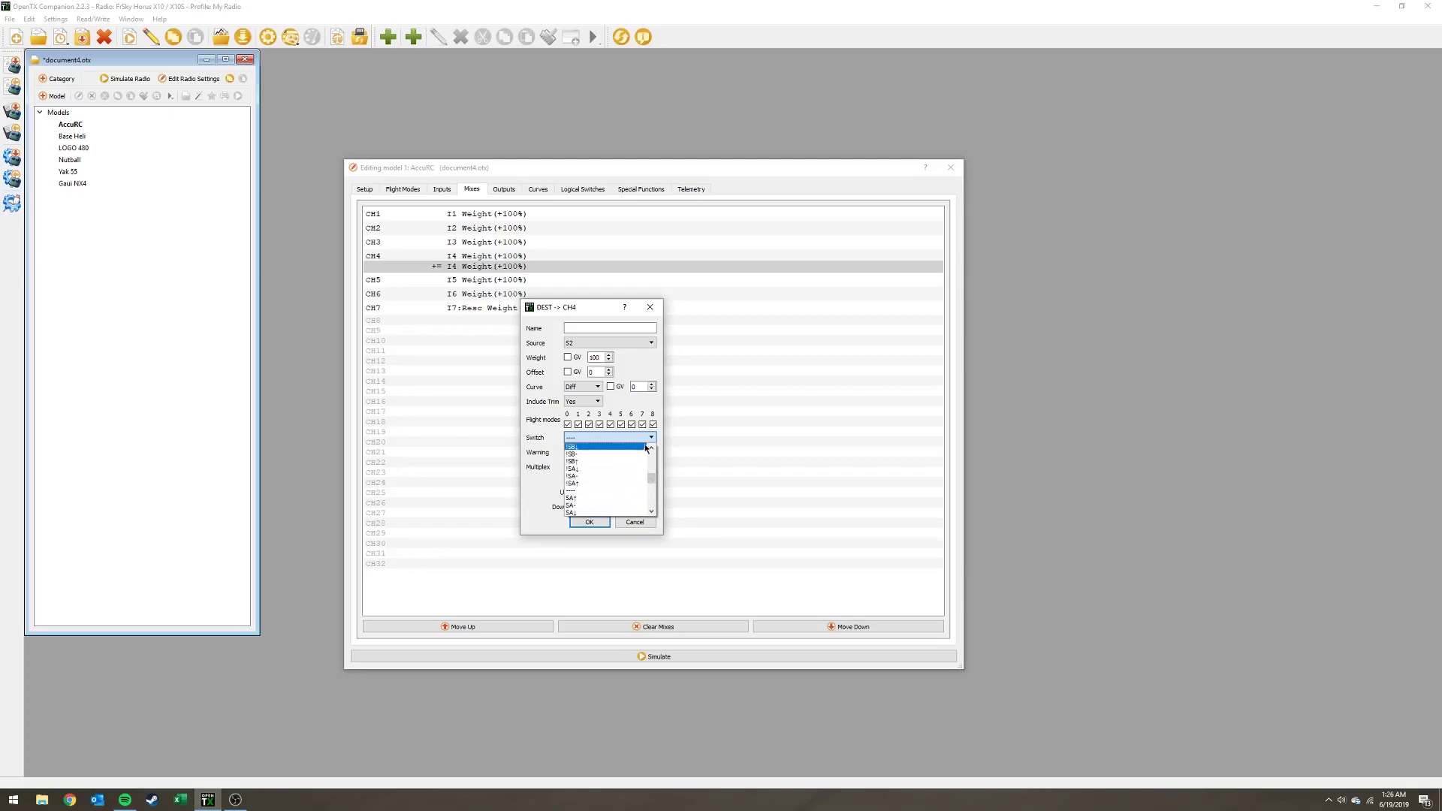
pyautogui.scroll(-2, 618, 477)
pyautogui.scroll(-2, 617, 477)
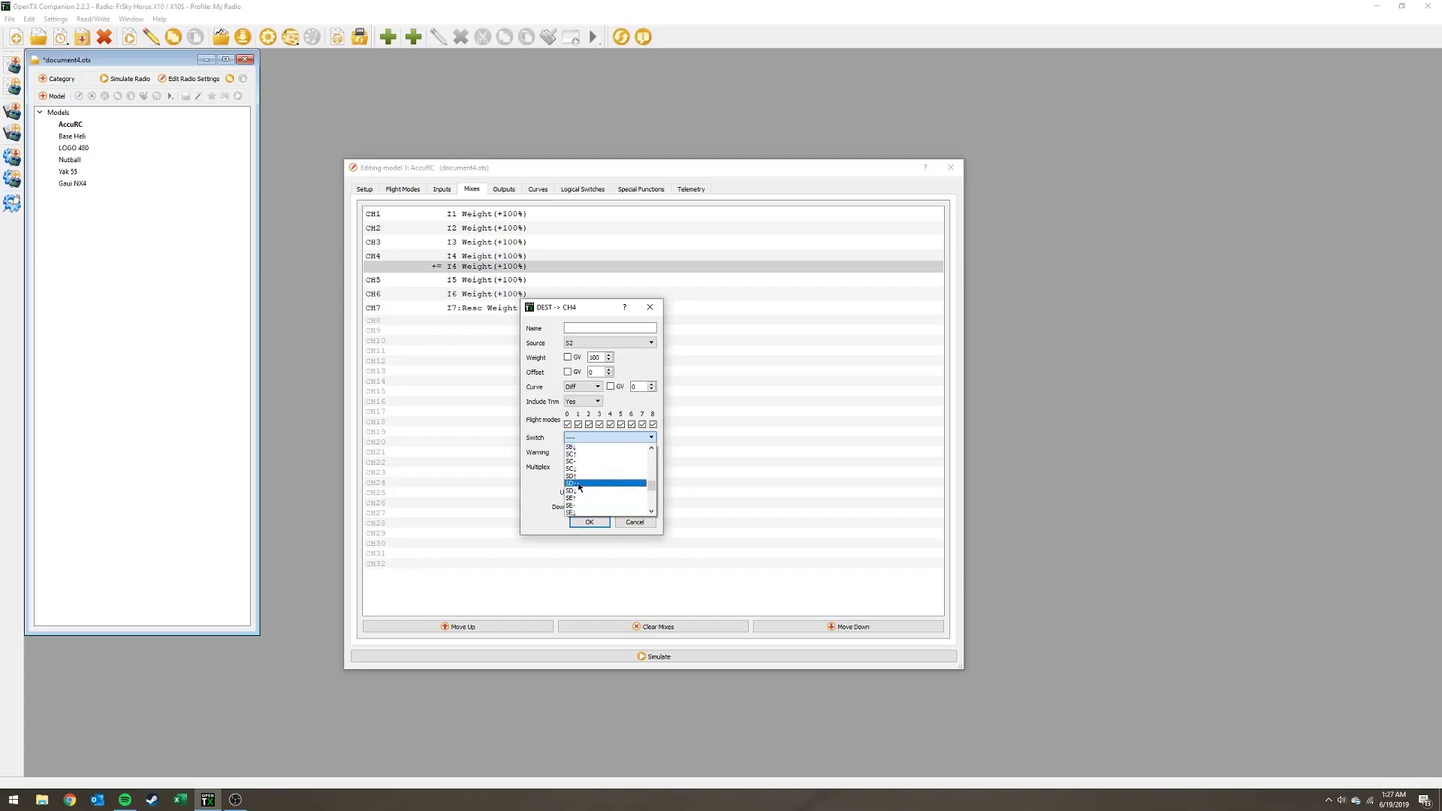
pyautogui.click(579, 490)
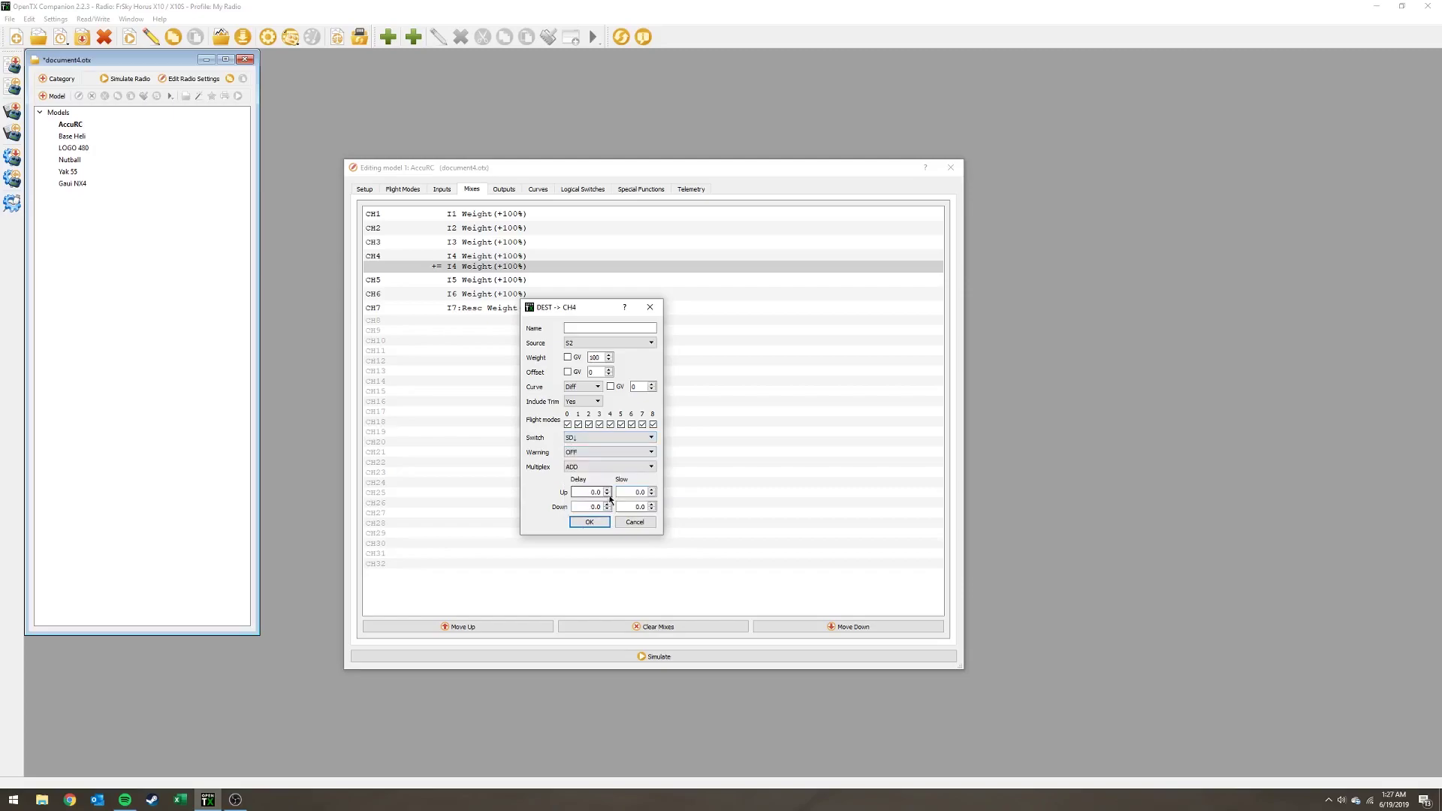
# Set the S2 mix line's multiplex mode to REPLACE and accept the mix settings.
pyautogui.click(582, 468)
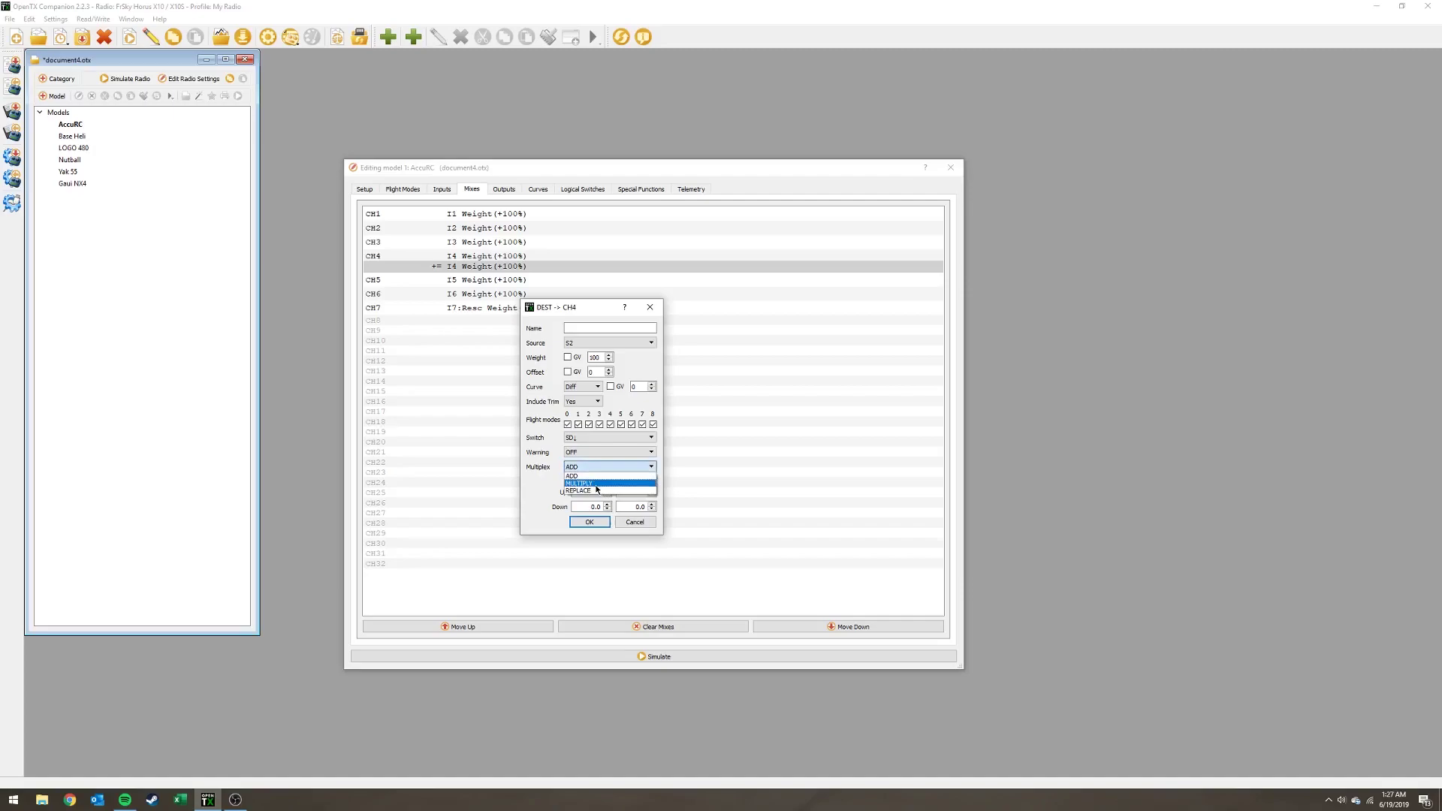
pyautogui.click(578, 488)
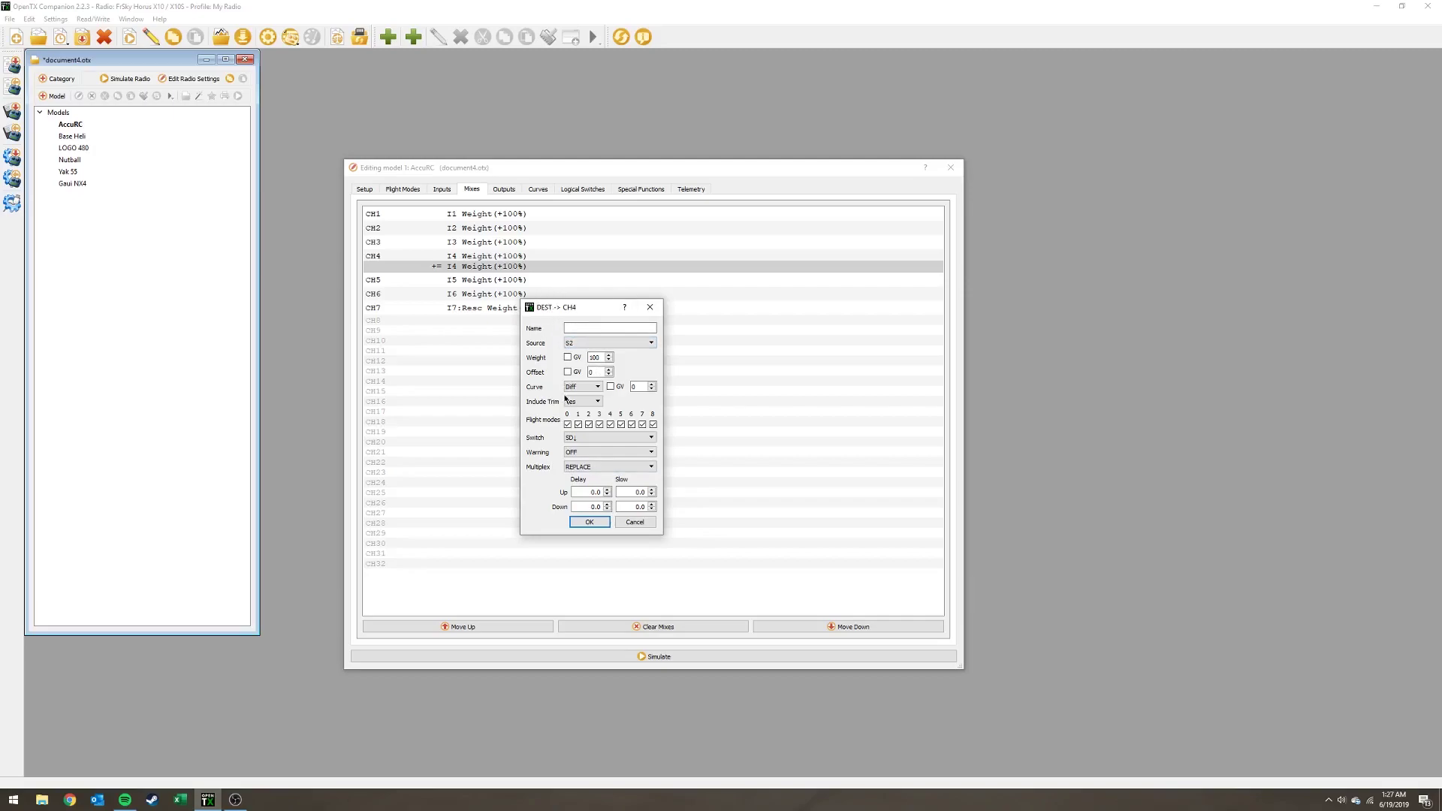
pyautogui.click(598, 523)
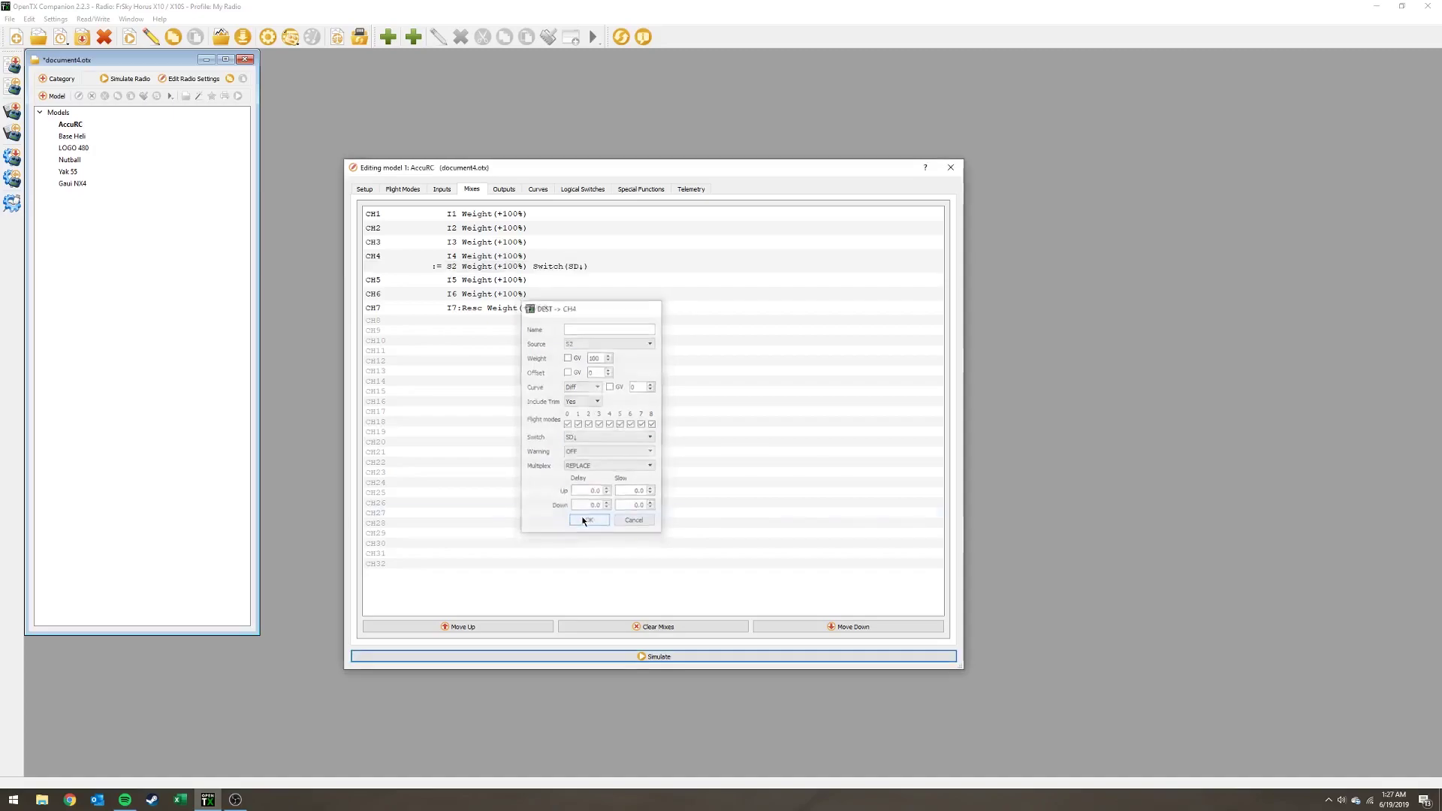
# Simulate the AccuRC model and bring up the channels monitor on the radio screen.
pyautogui.click(635, 655)
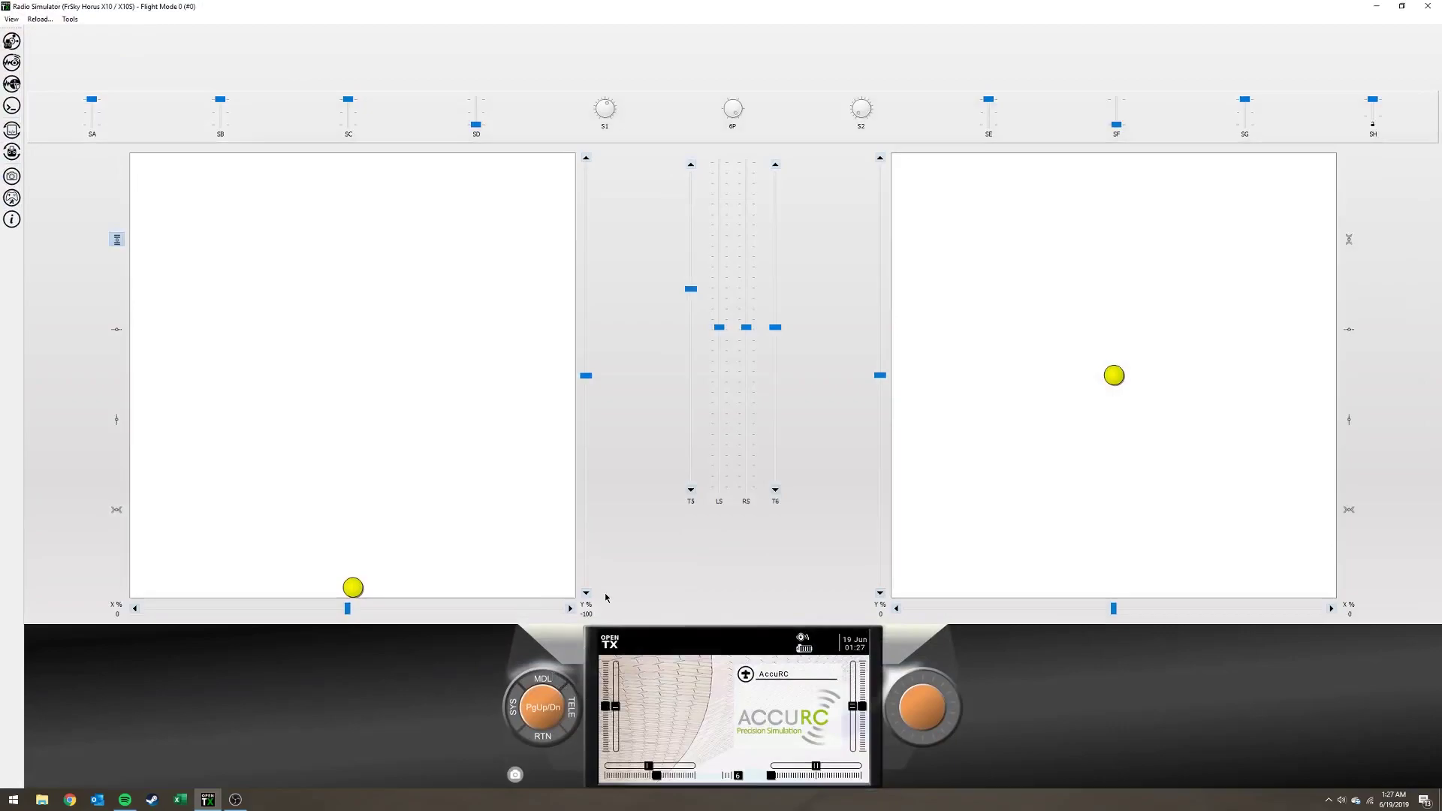
pyautogui.click(543, 683)
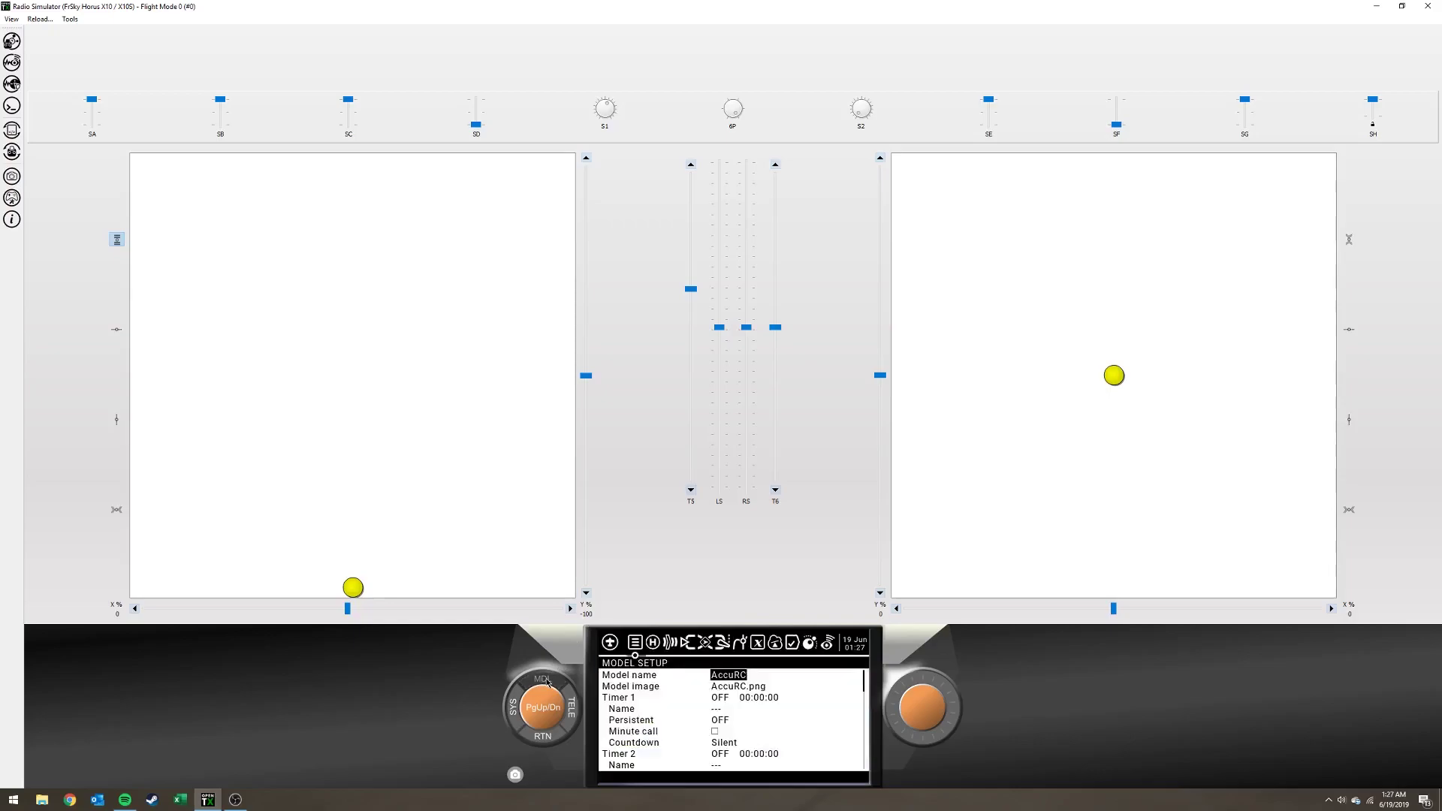
pyautogui.click(547, 680)
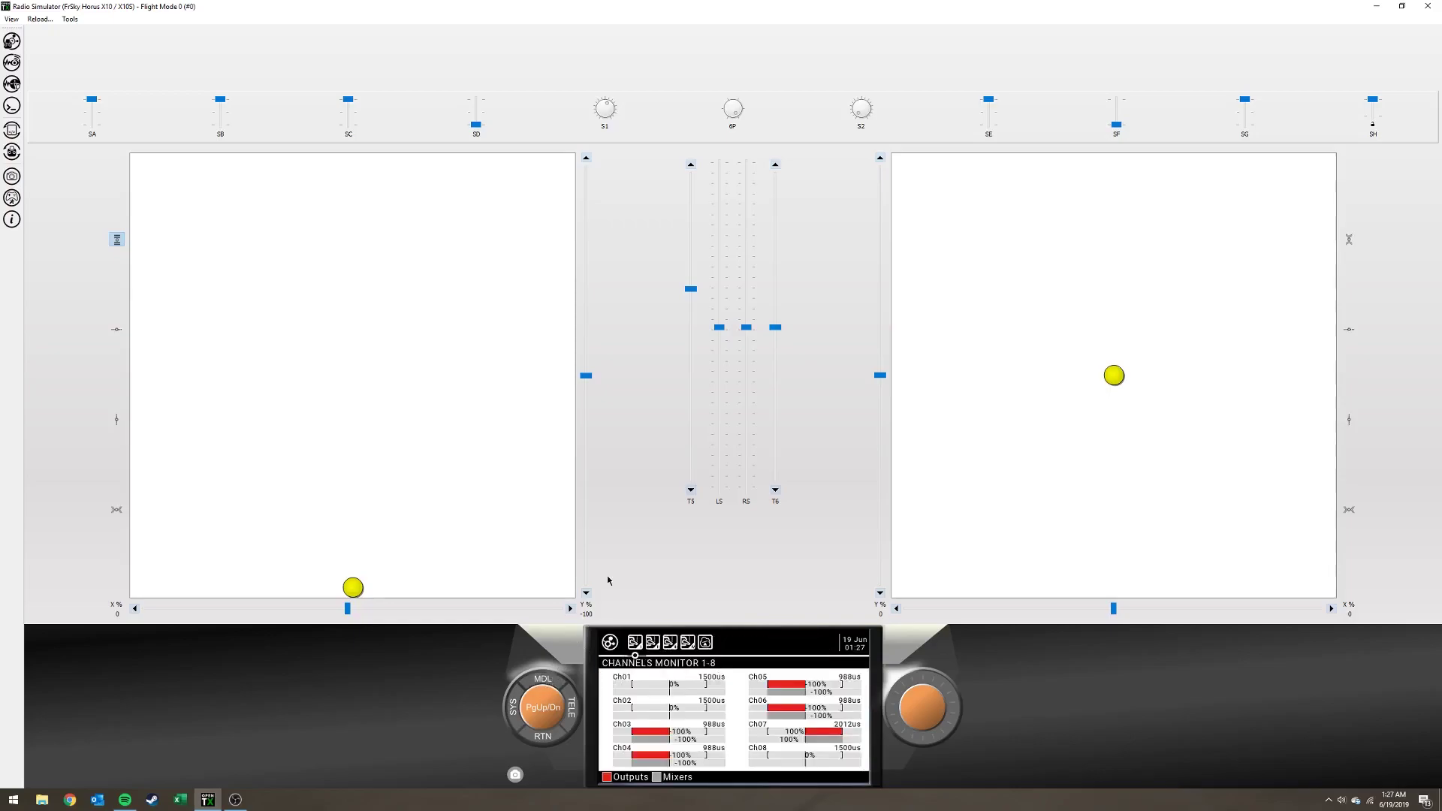
# Check the CH4 output by turning the S2 knob, flipping switch SD up and deflecting the left stick sideways.
pyautogui.click(866, 102)
pyautogui.moveTo(476, 126); pyautogui.dragTo(468, 5)
pyautogui.moveTo(353, 587); pyautogui.dragTo(574, 557)
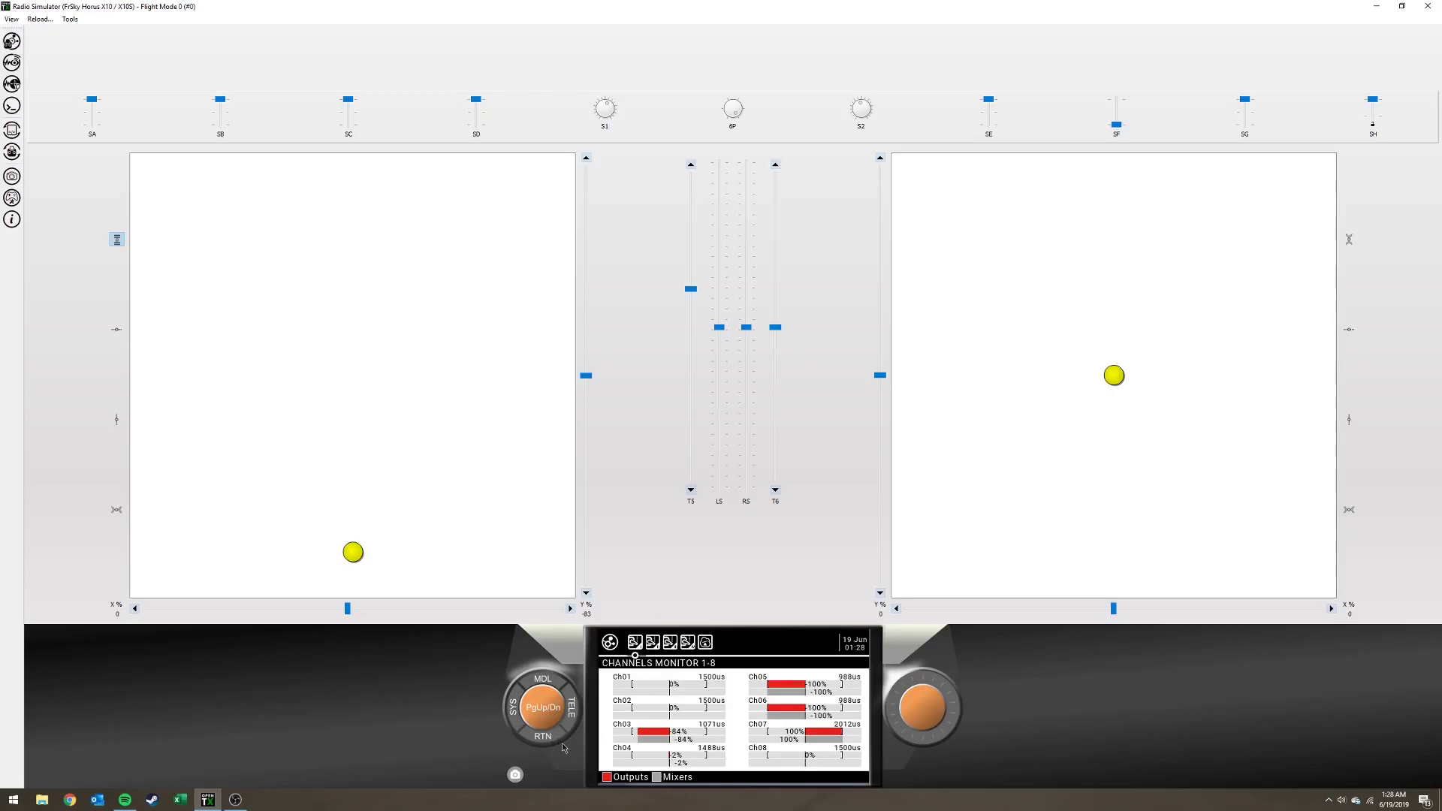
# Open the S2 mix line under CH4 for editing on the simulated radio's Mixer page.
pyautogui.click(562, 747)
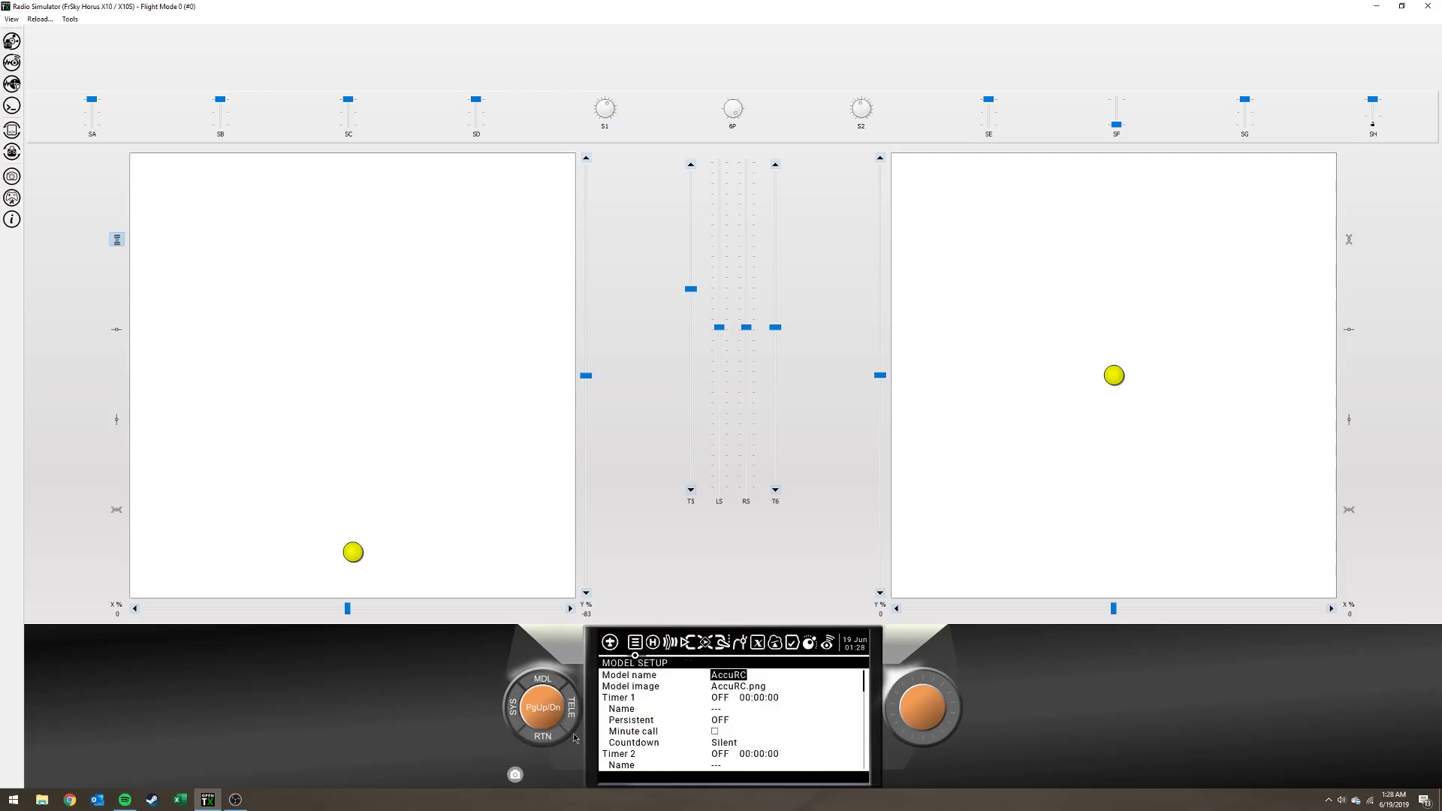
pyautogui.click(544, 702)
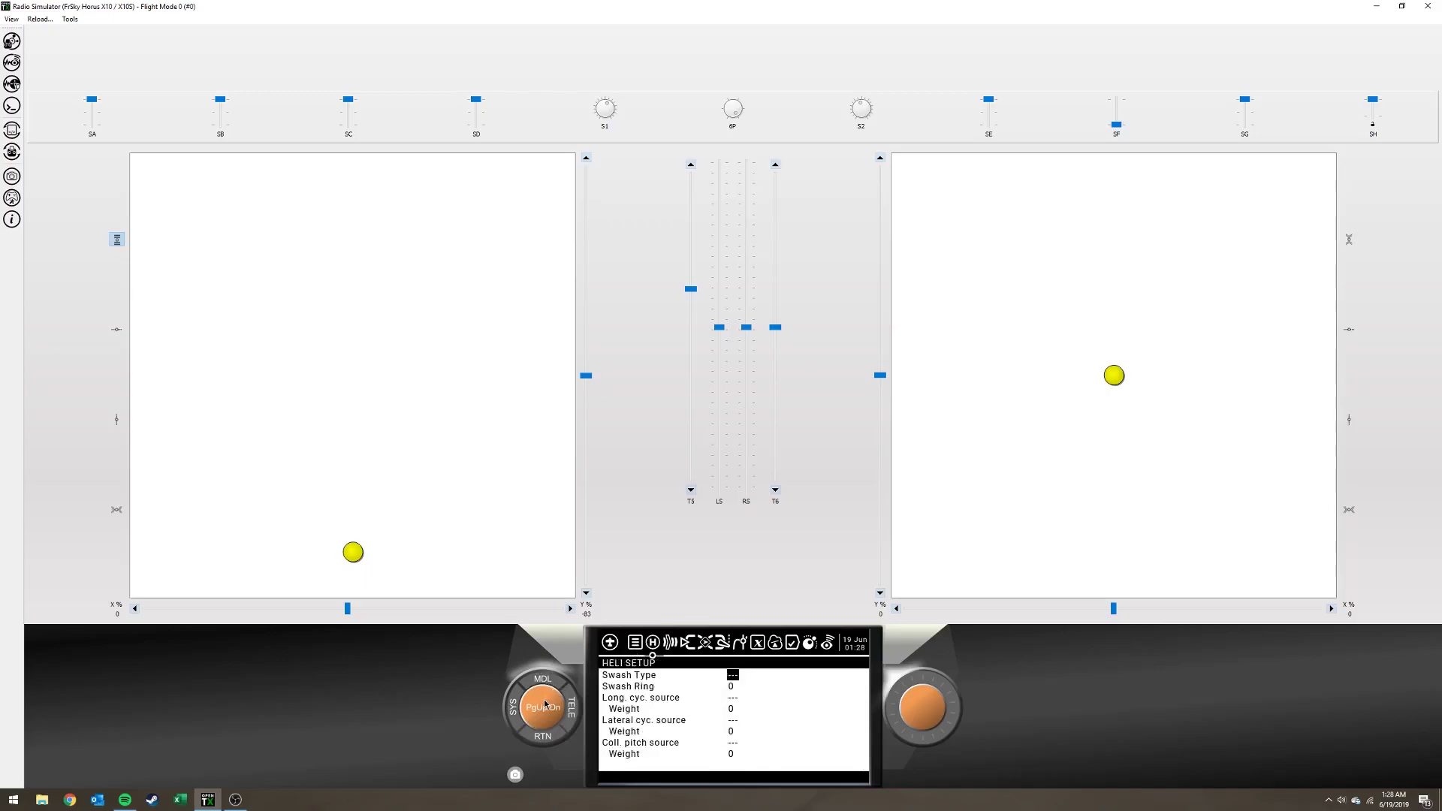
pyautogui.click(545, 703)
pyautogui.click(545, 702)
pyautogui.click(544, 702)
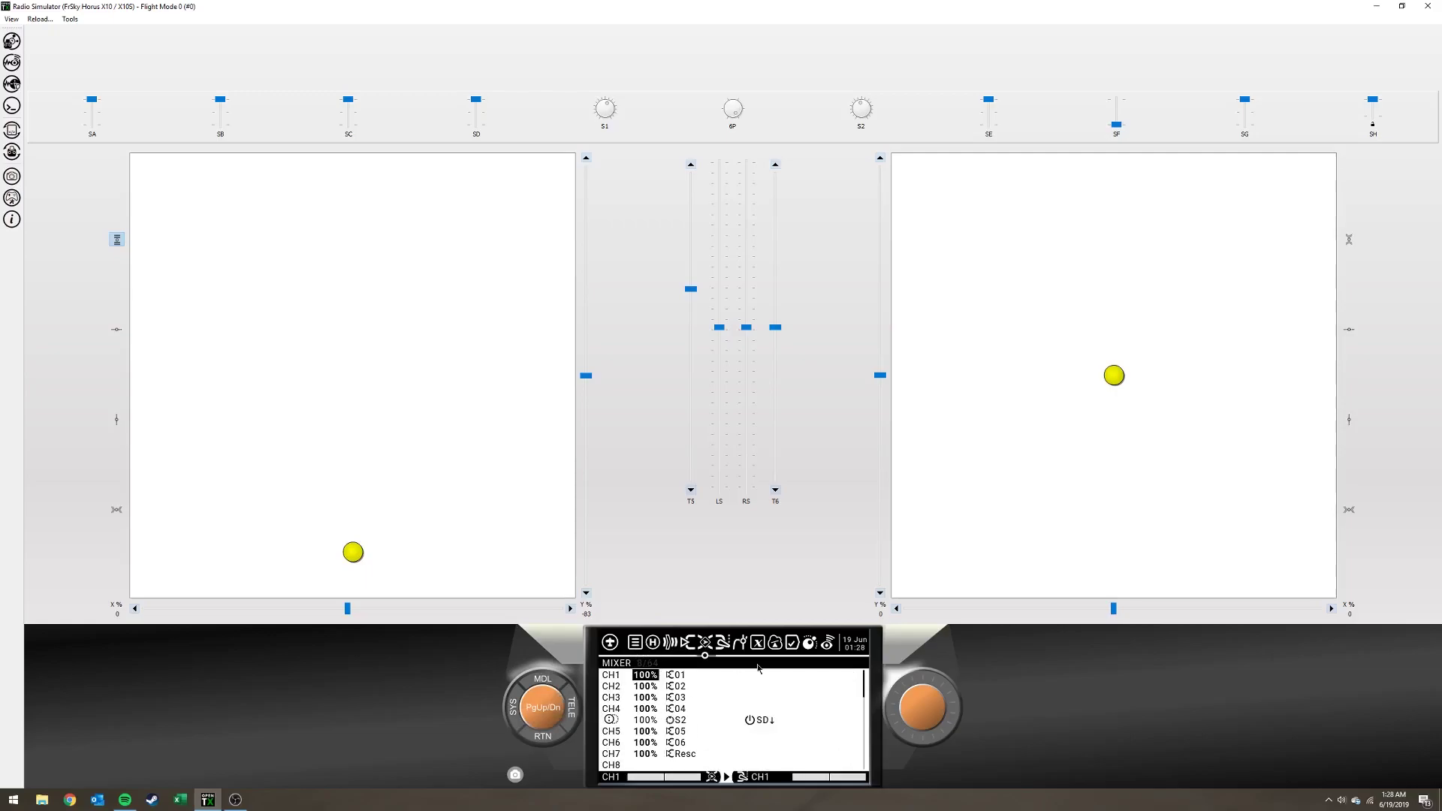
pyautogui.scroll(-4, 757, 667)
pyautogui.click(919, 715)
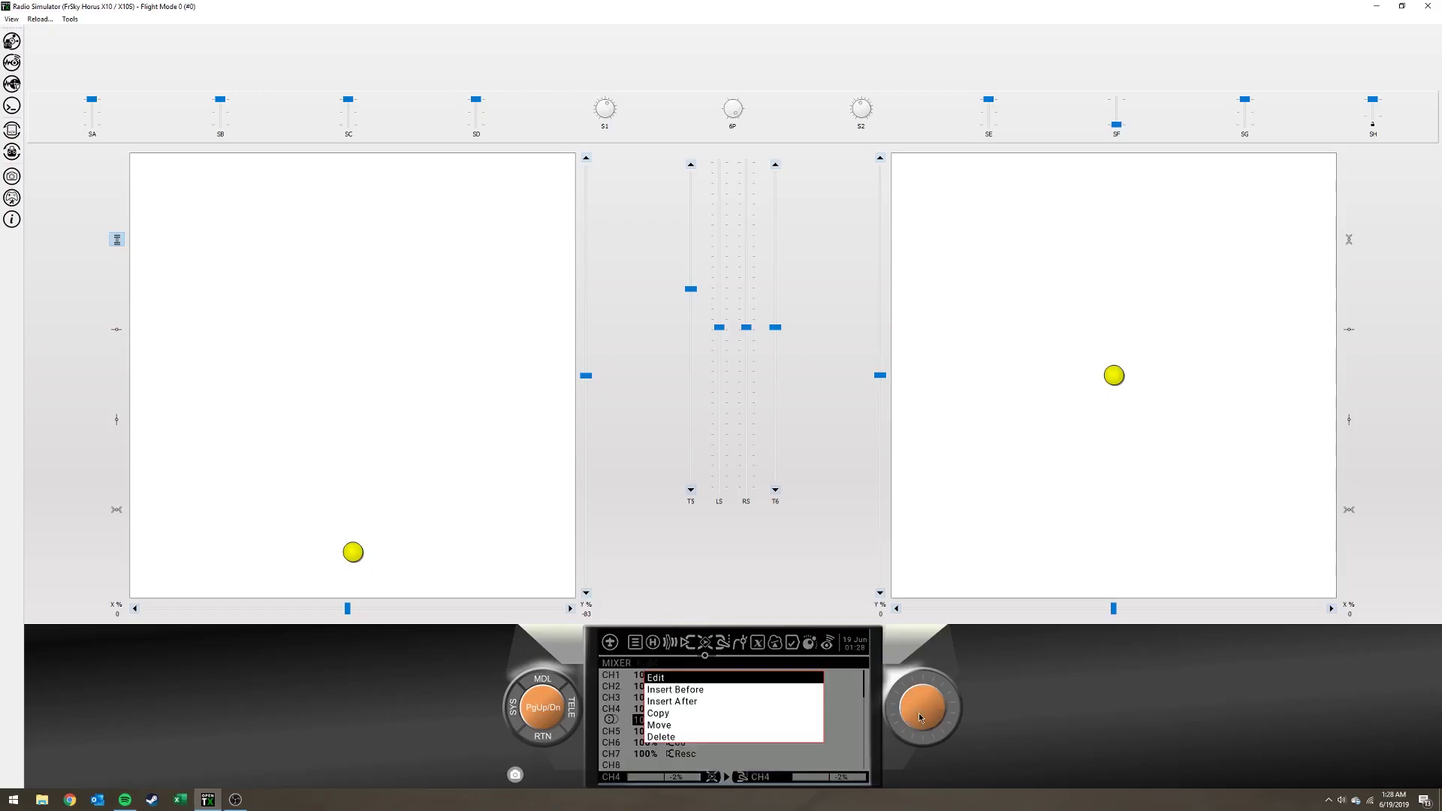
pyautogui.click(920, 716)
# Set the weight of the CH4 S2 mix line to 50% and return to the mixer list.
pyautogui.scroll(-2, 763, 699)
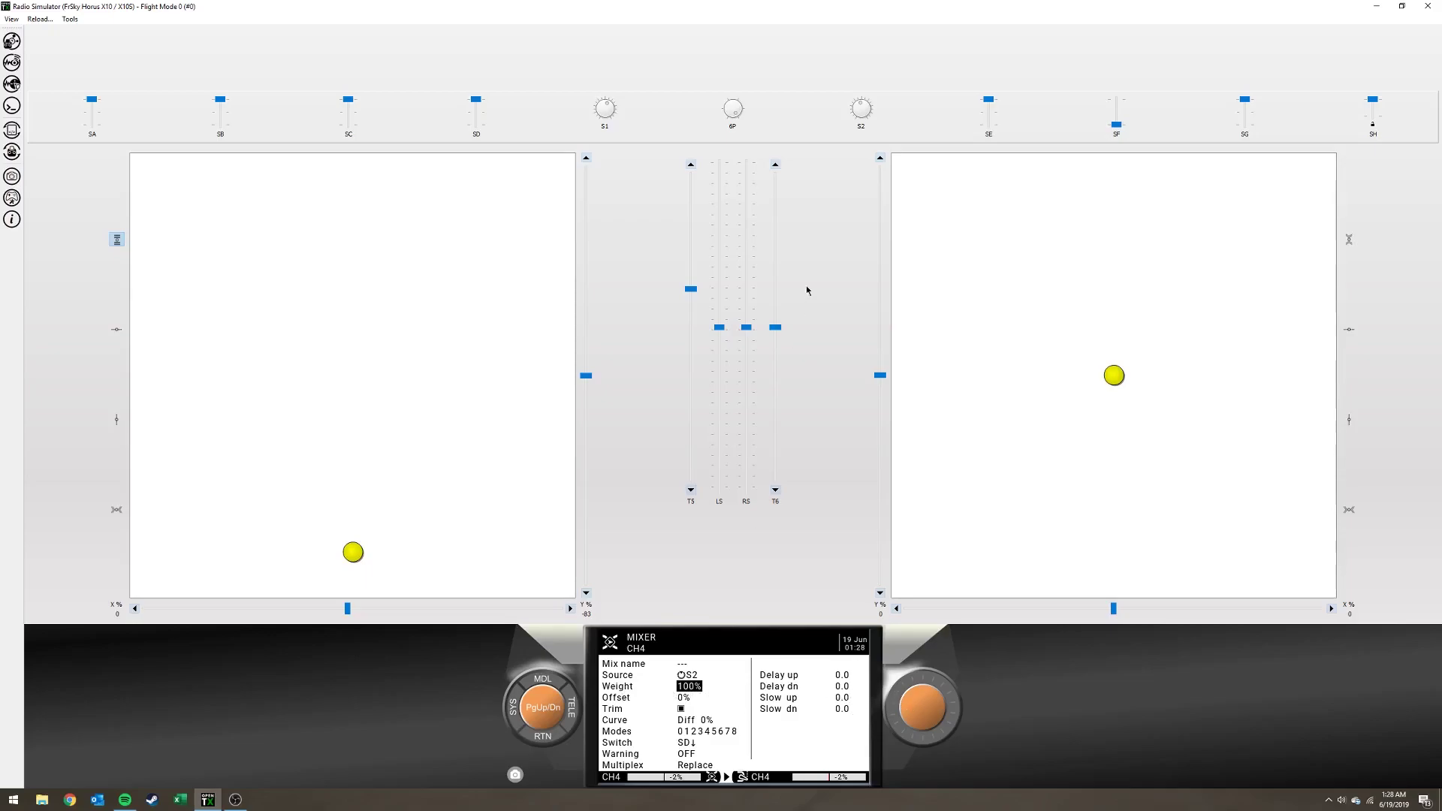
pyautogui.click(928, 688)
pyautogui.scroll(-15, 903, 739)
pyautogui.scroll(10, 863, 564)
pyautogui.scroll(8, 905, 511)
pyautogui.scroll(-7, 916, 520)
pyautogui.scroll(3, 900, 508)
pyautogui.scroll(6, 901, 508)
pyautogui.click(550, 735)
pyautogui.click(551, 735)
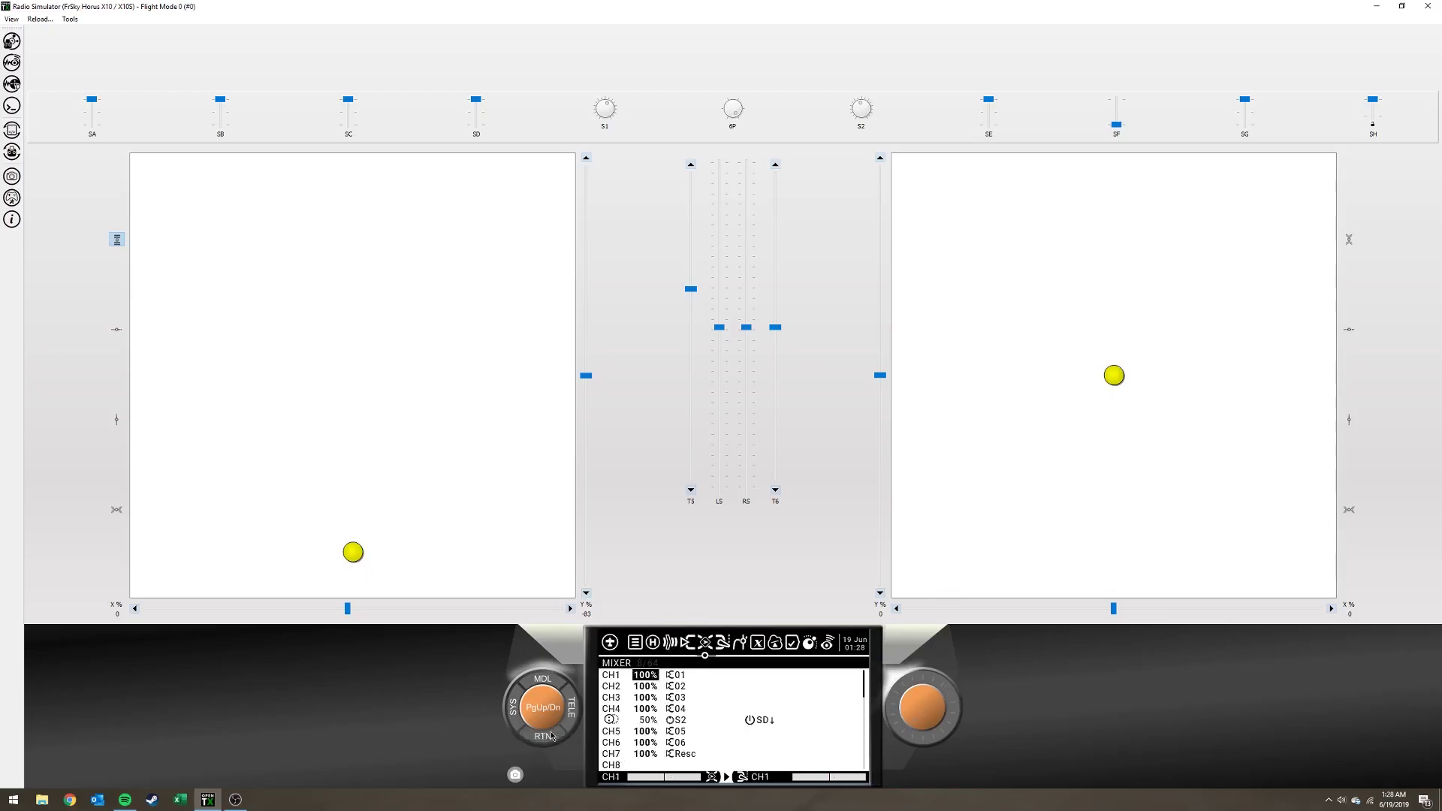
# Return to the channels monitor and check CH4 by deflecting the left stick sideways with switch SD up.
pyautogui.click(550, 735)
pyautogui.click(538, 683)
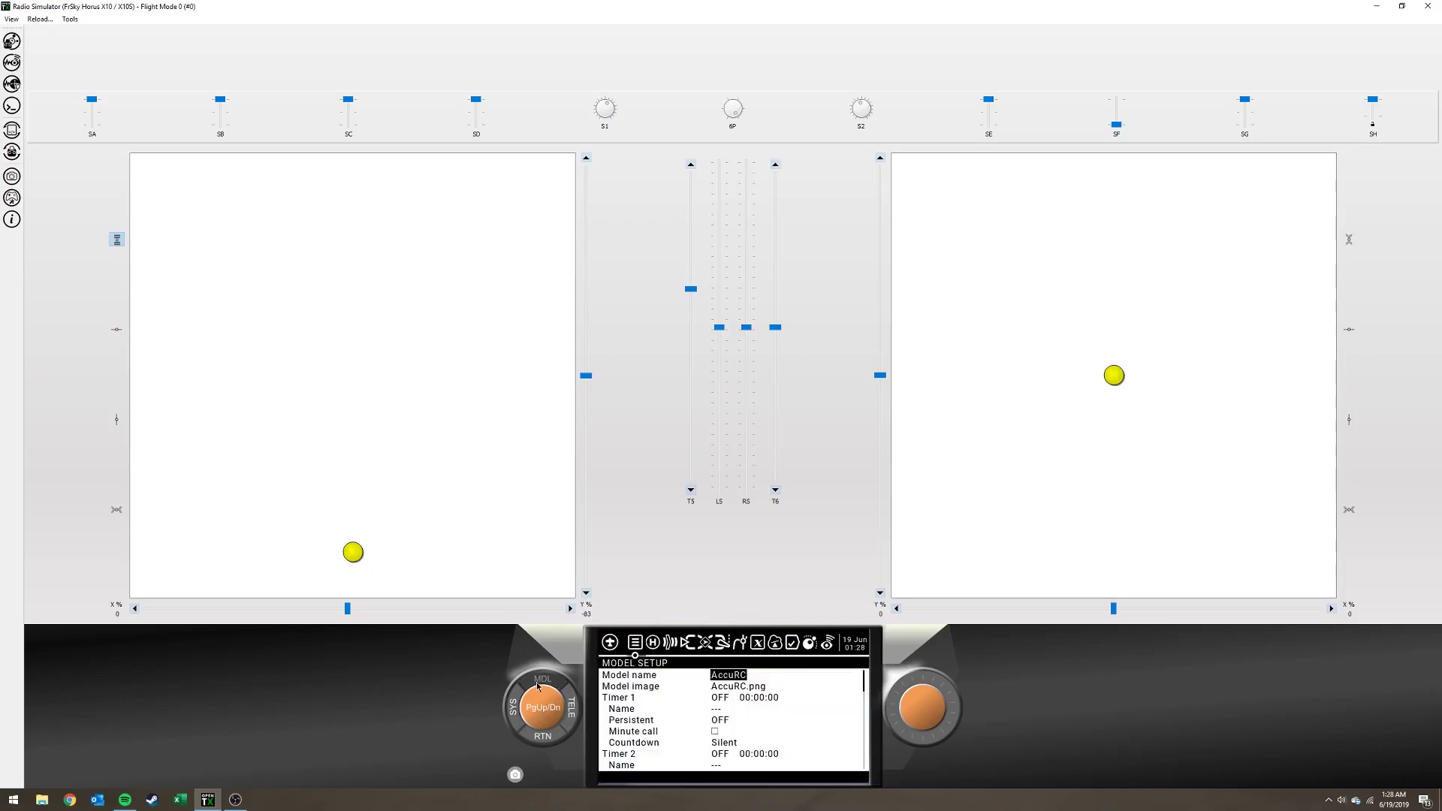
pyautogui.moveTo(353, 551); pyautogui.dragTo(568, 550)
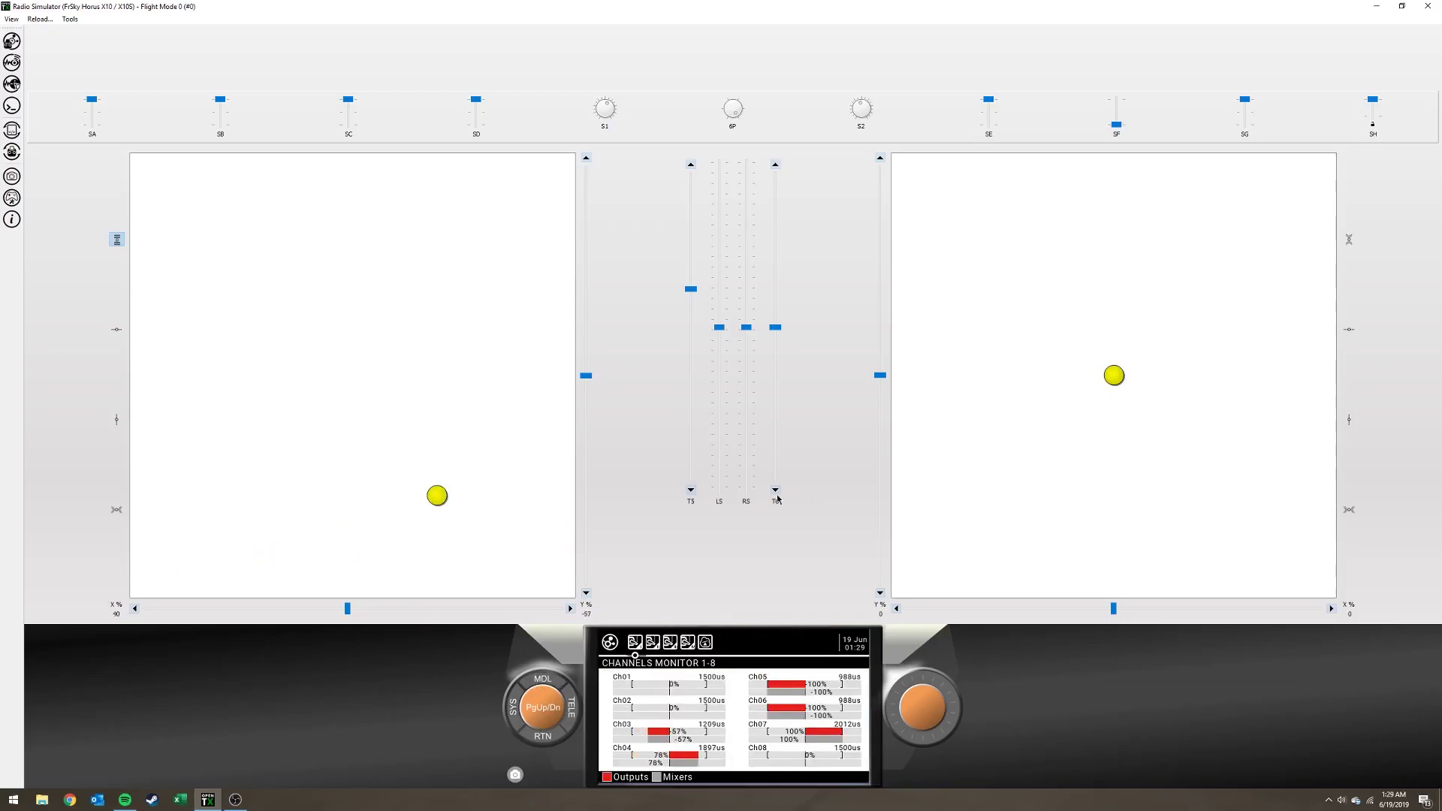
# Flip switch SD down, check CH4 by turning the S2 knob through its range, and return to the radio's home screen.
pyautogui.moveTo(476, 100); pyautogui.dragTo(476, 125)
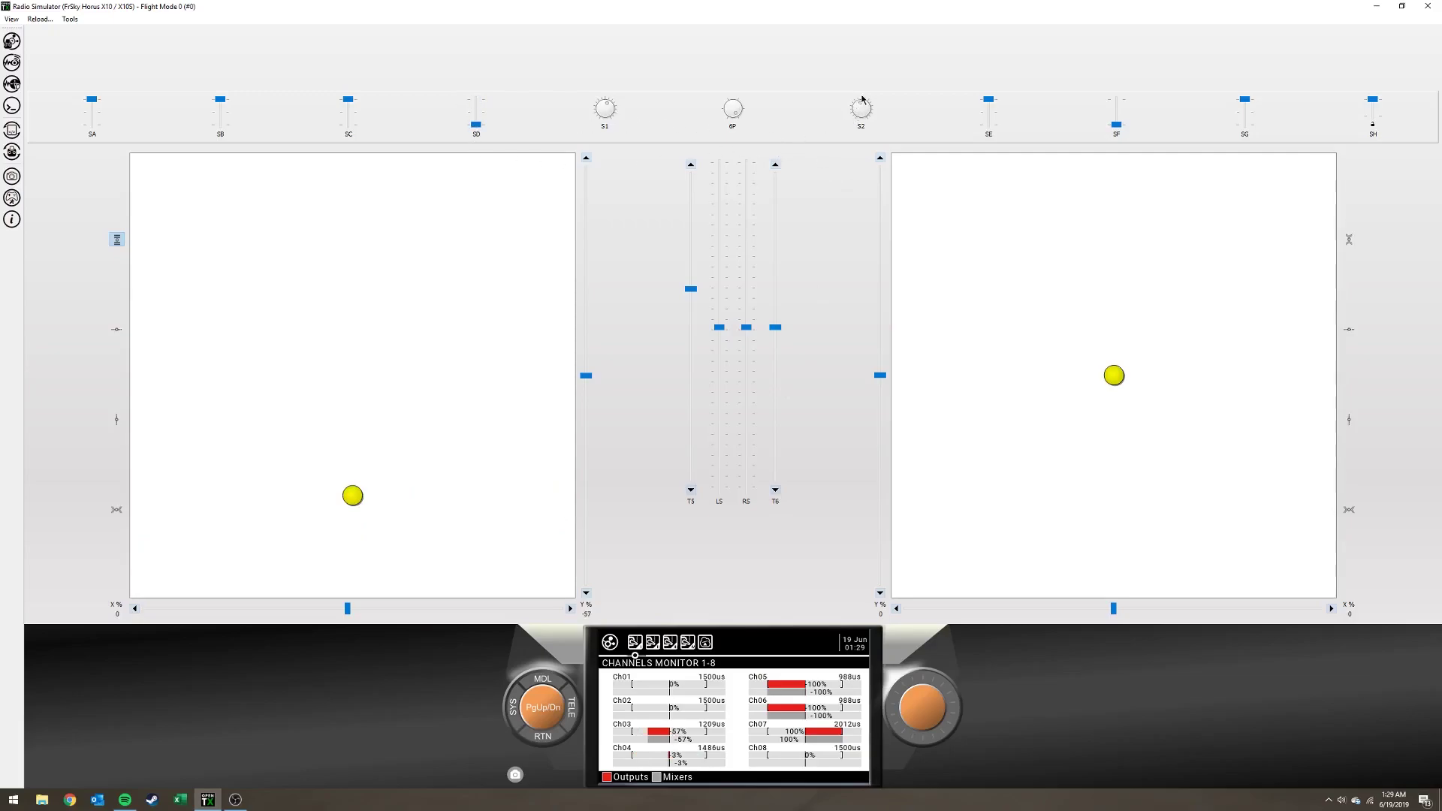
pyautogui.moveTo(859, 103); pyautogui.dragTo(948, 323)
pyautogui.moveTo(914, 249); pyautogui.dragTo(947, 75)
pyautogui.click(545, 740)
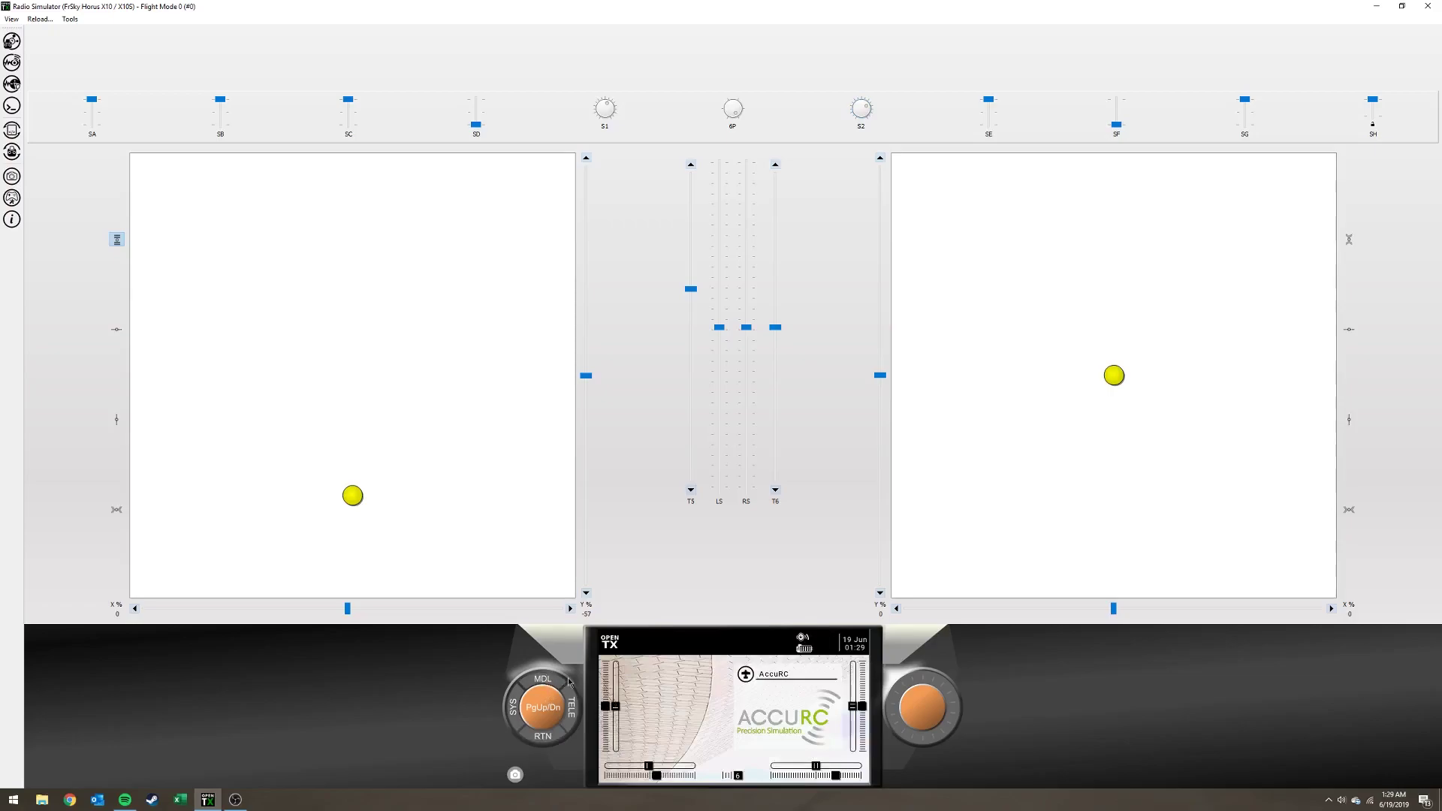